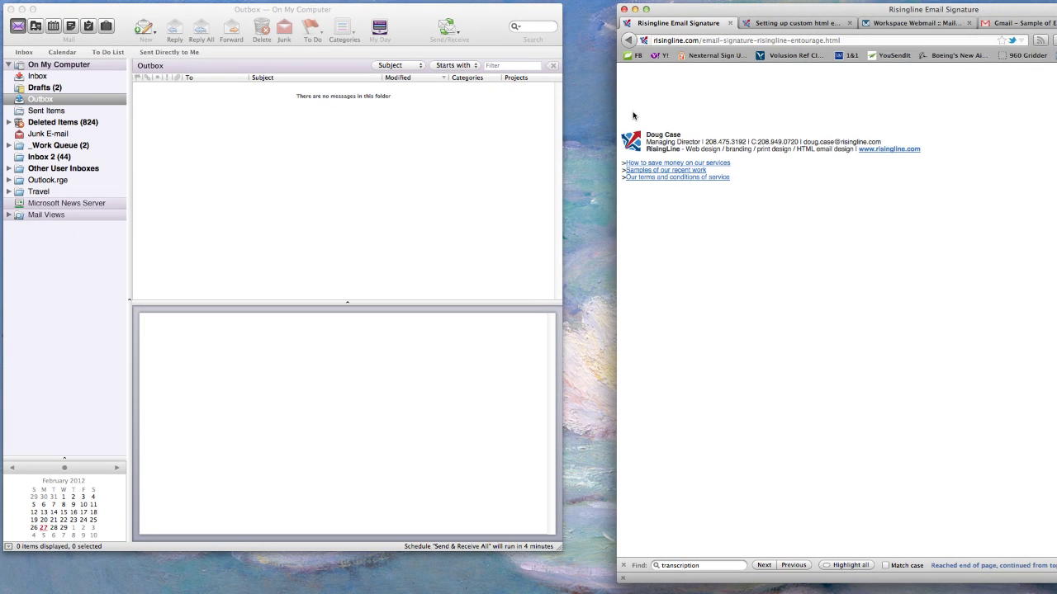
pyautogui.moveTo(633, 116)
pyautogui.mouseDown()
pyautogui.moveTo(652, 140)
pyautogui.moveTo(760, 195)
pyautogui.mouseUp()
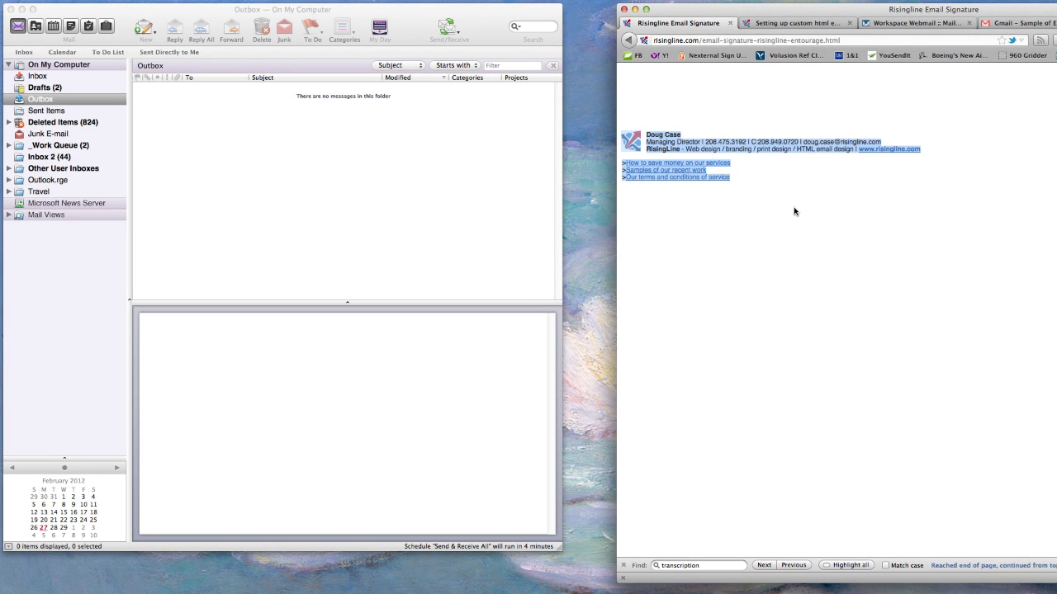
pyautogui.click(795, 211)
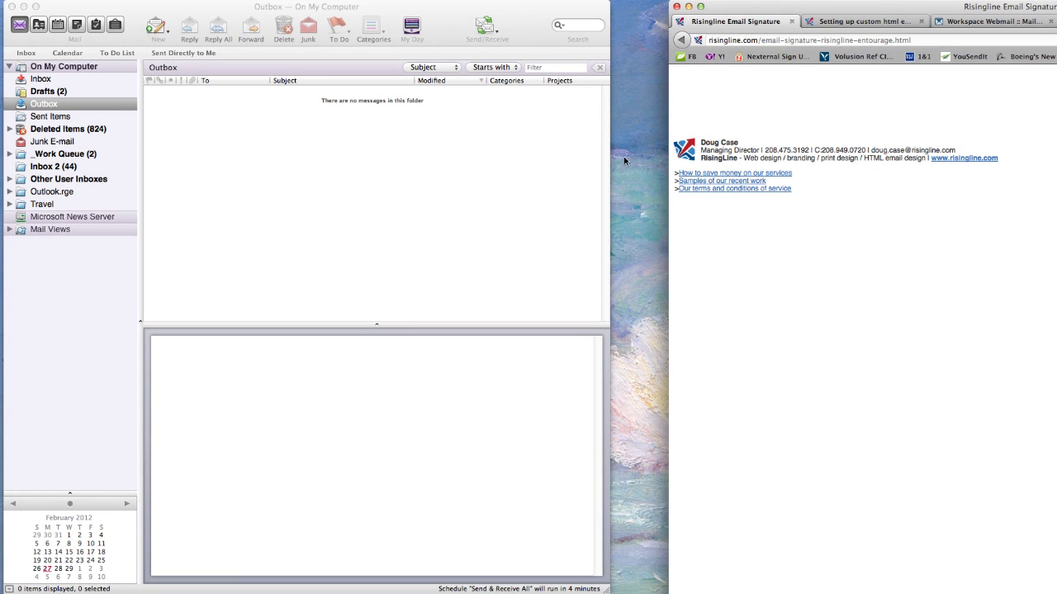
# - Switch to Entourage, open the Signatures manager and move its window up over the message list
pyautogui.click(527, 30)
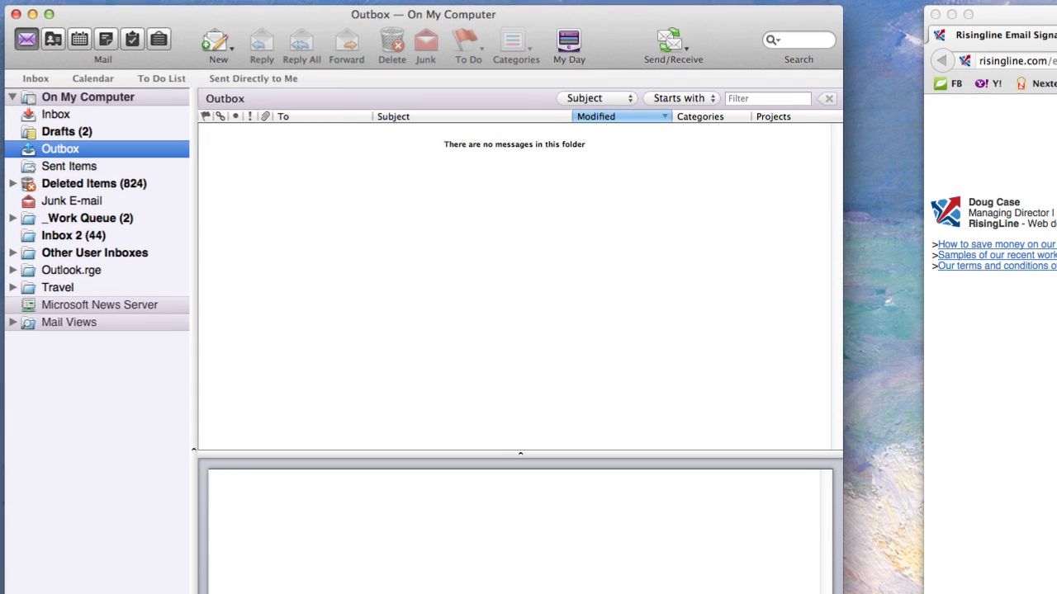
pyautogui.click(151, 2)
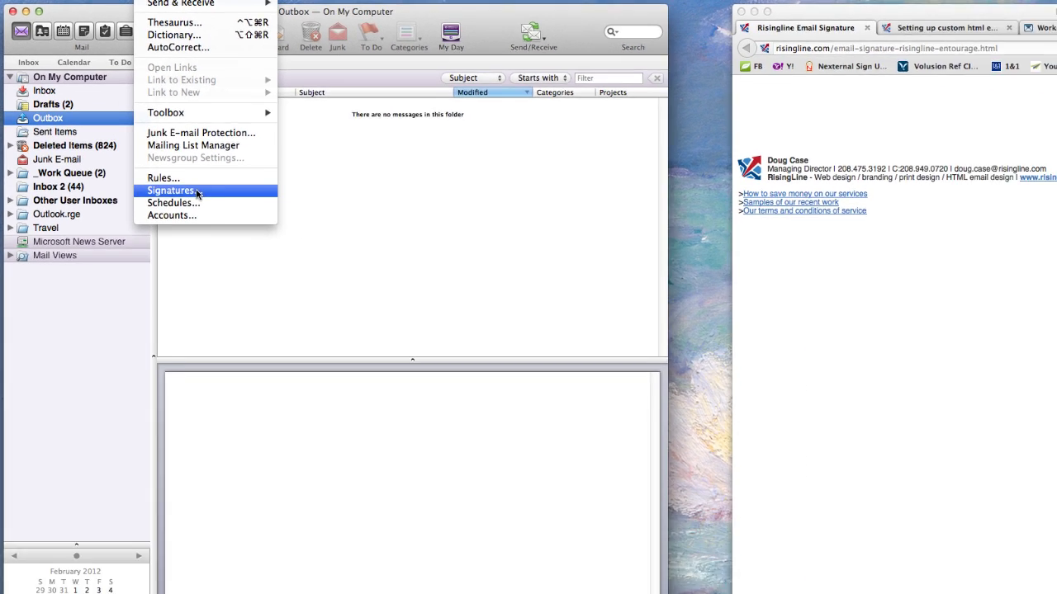
pyautogui.click(248, 241)
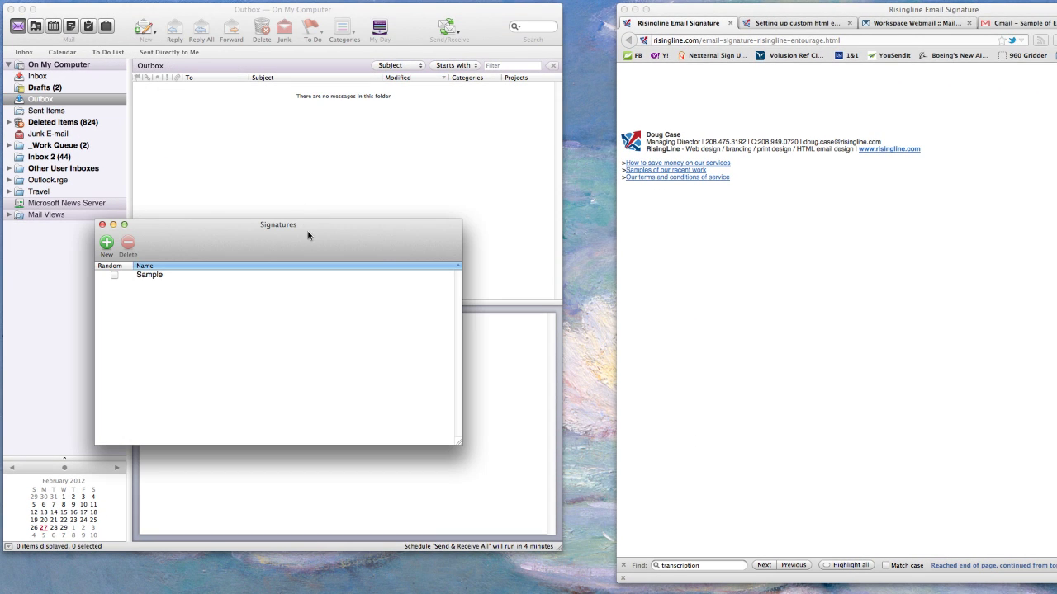
pyautogui.moveTo(307, 232); pyautogui.dragTo(311, 175)
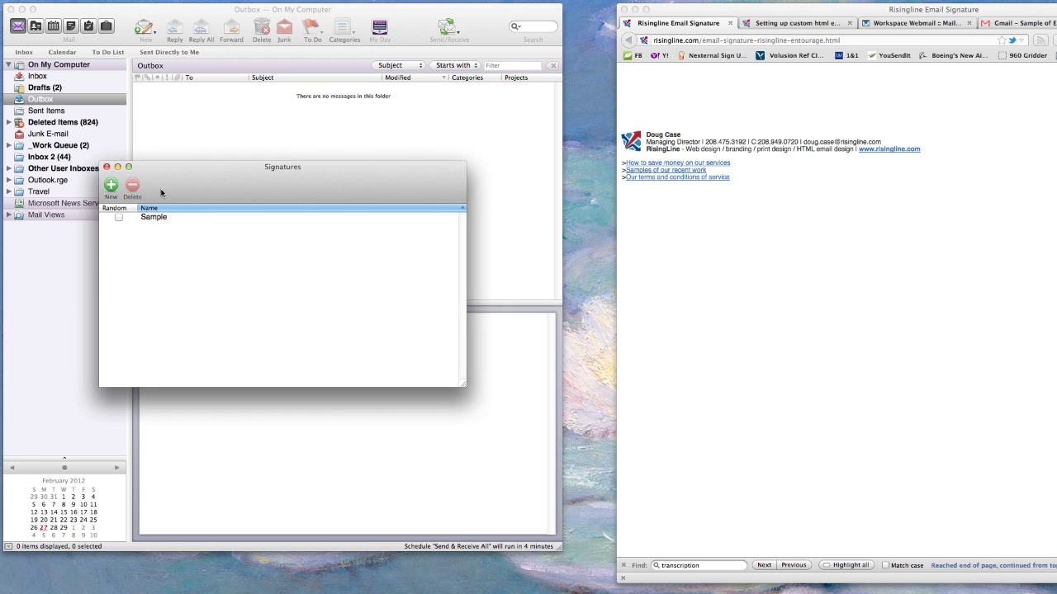
pyautogui.moveTo(190, 191); pyautogui.dragTo(234, 162)
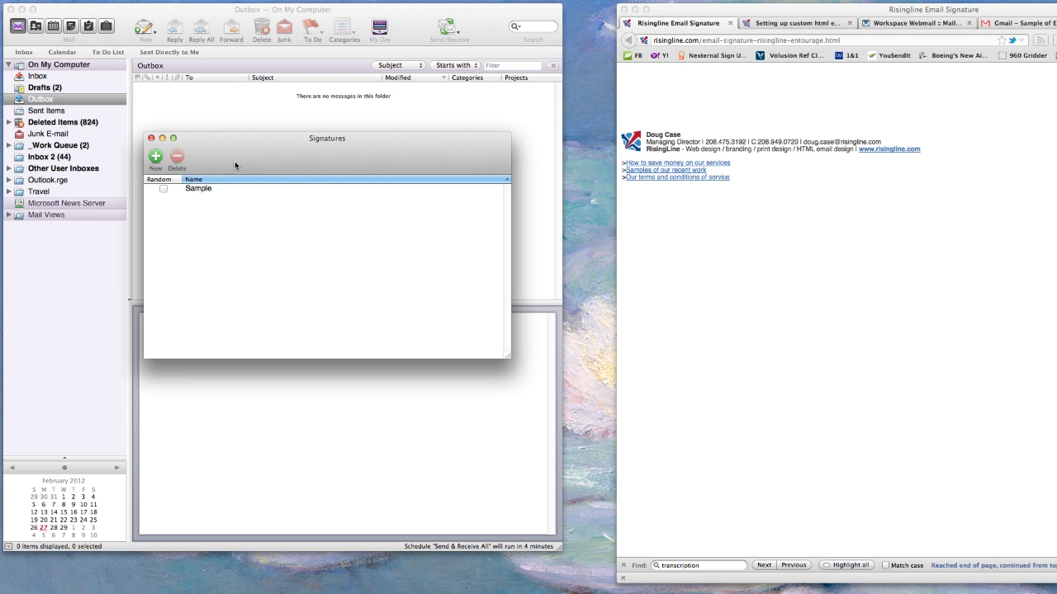
# - Create a new signature named "Sample 2" and place the cursor in its body
pyautogui.click(156, 158)
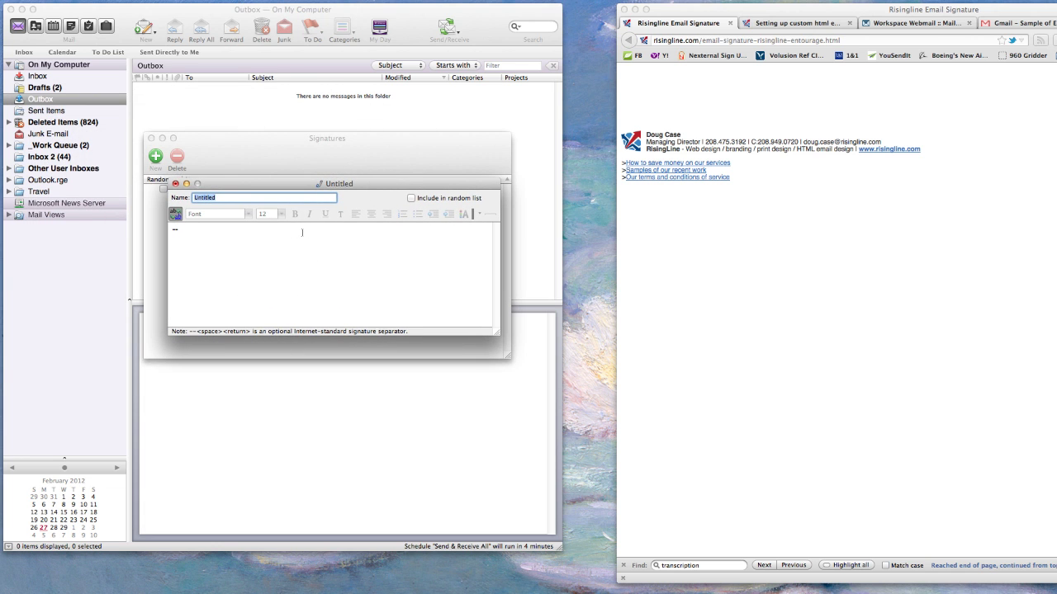
pyautogui.click(300, 232)
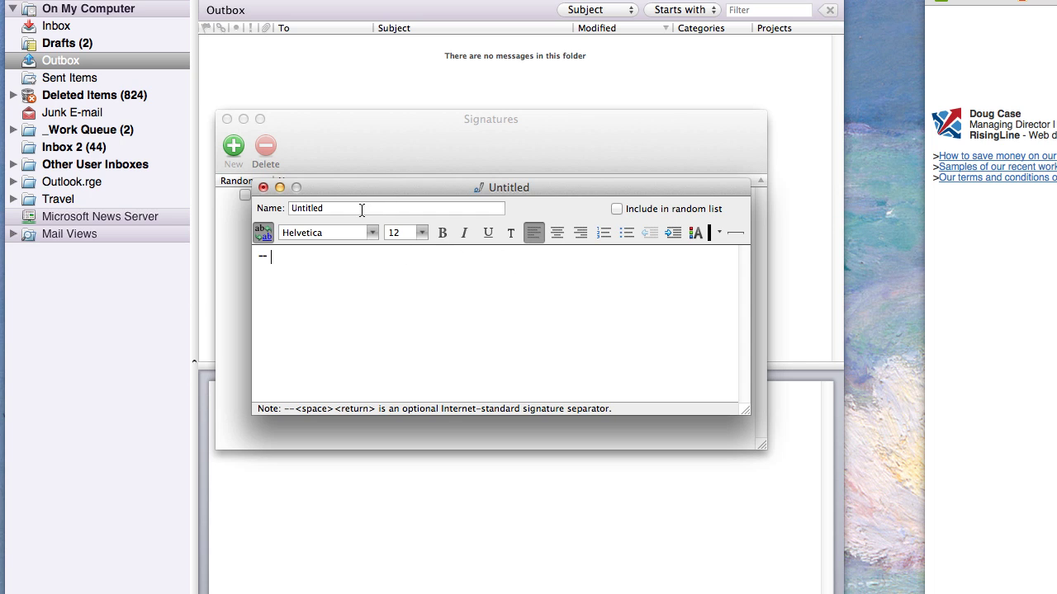
pyautogui.moveTo(358, 208); pyautogui.dragTo(261, 203)
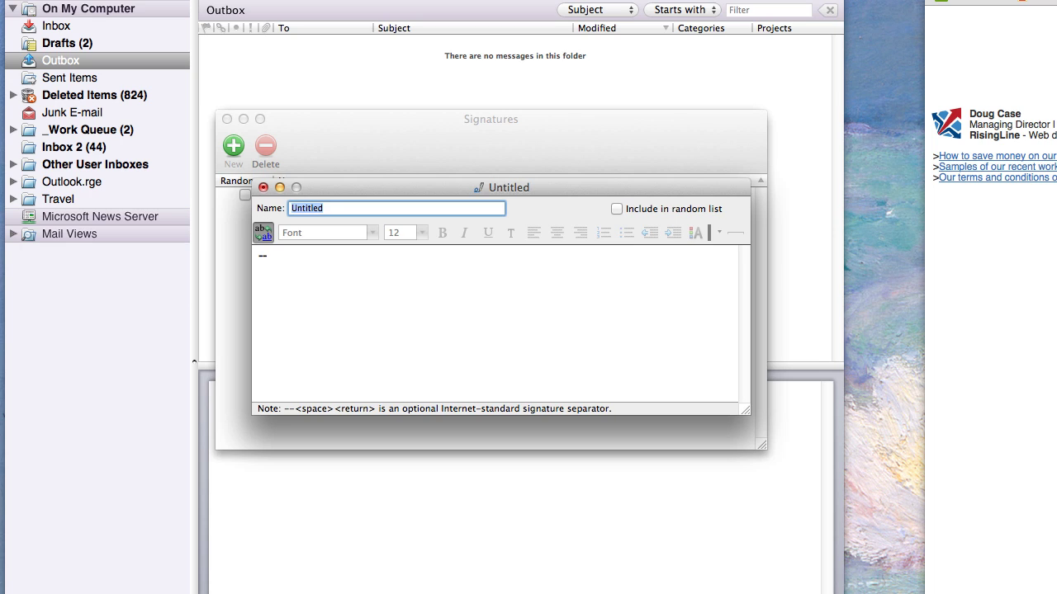
pyautogui.write('Sample 2')
pyautogui.click(304, 262)
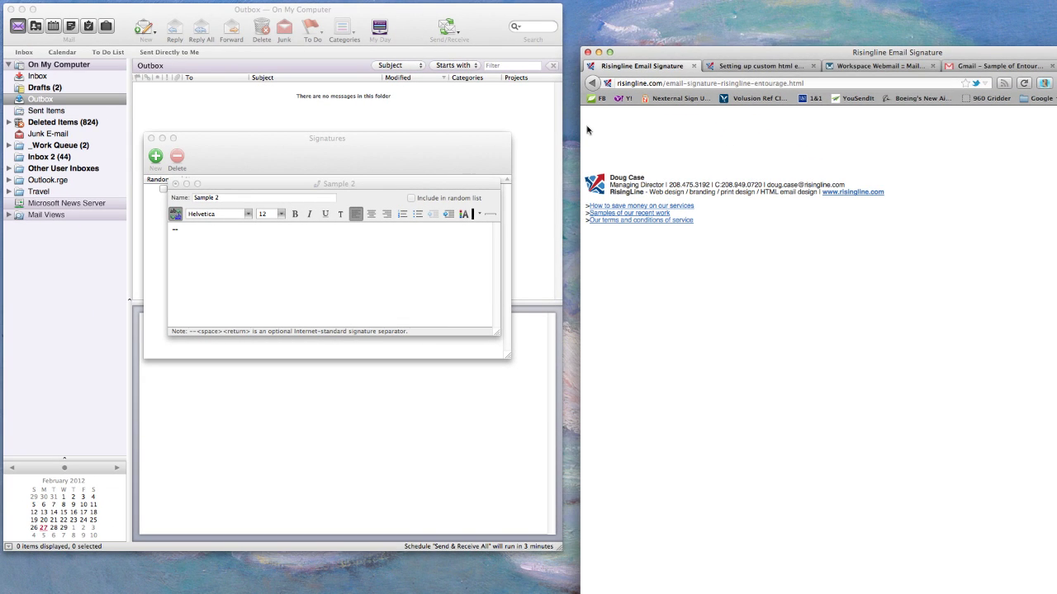
# - Copy the complete signature from the RisingLine web page and paste it over the "--" separator in the Sample 2 body
pyautogui.moveTo(587, 130)
pyautogui.mouseDown()
pyautogui.moveTo(660, 170)
pyautogui.moveTo(689, 223)
pyautogui.moveTo(694, 291)
pyautogui.mouseUp()
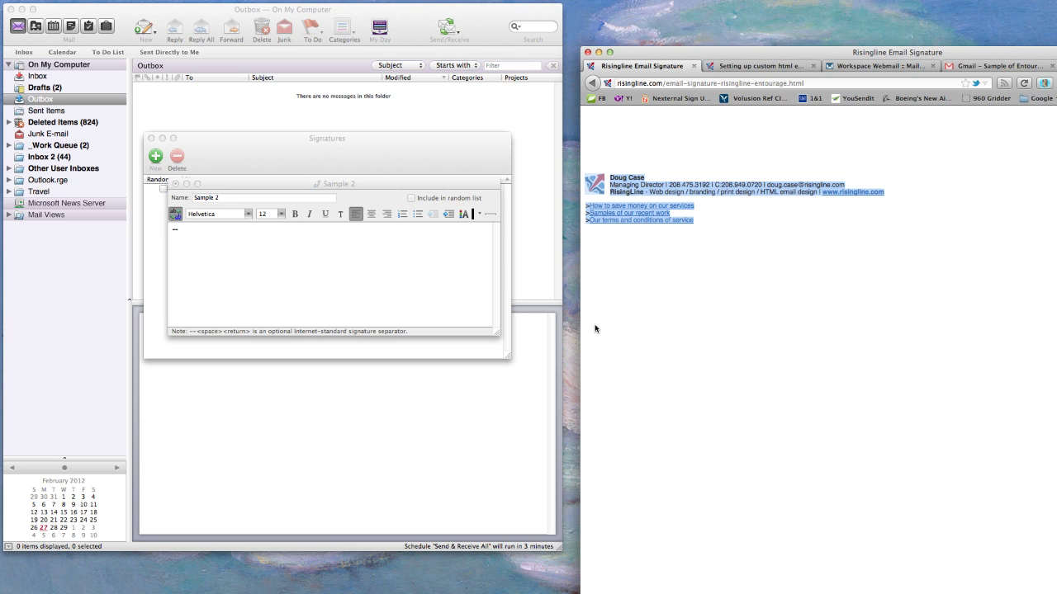
pyautogui.rightClick(635, 226)
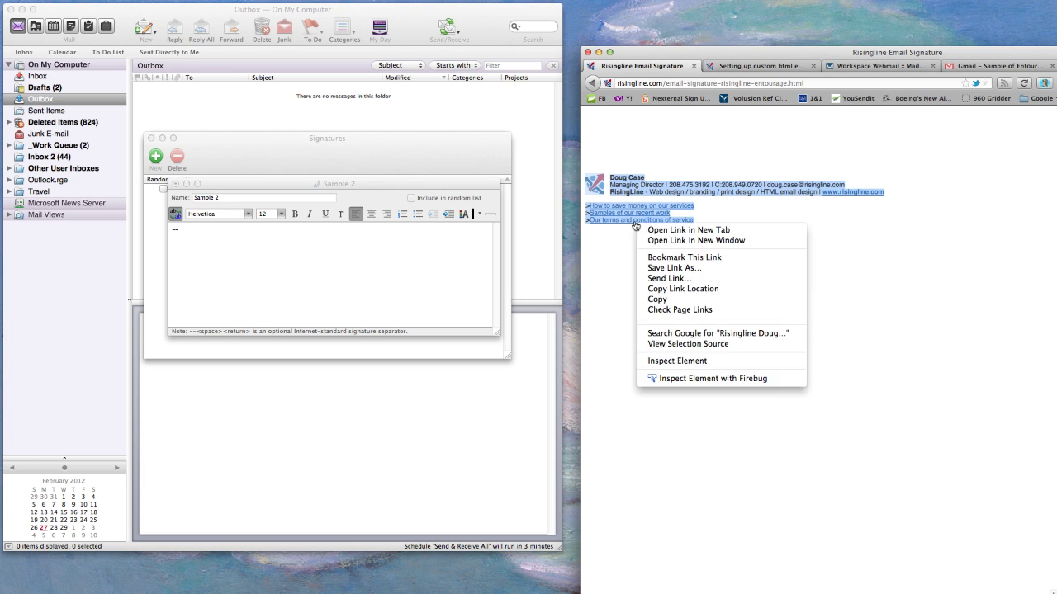
pyautogui.click(679, 300)
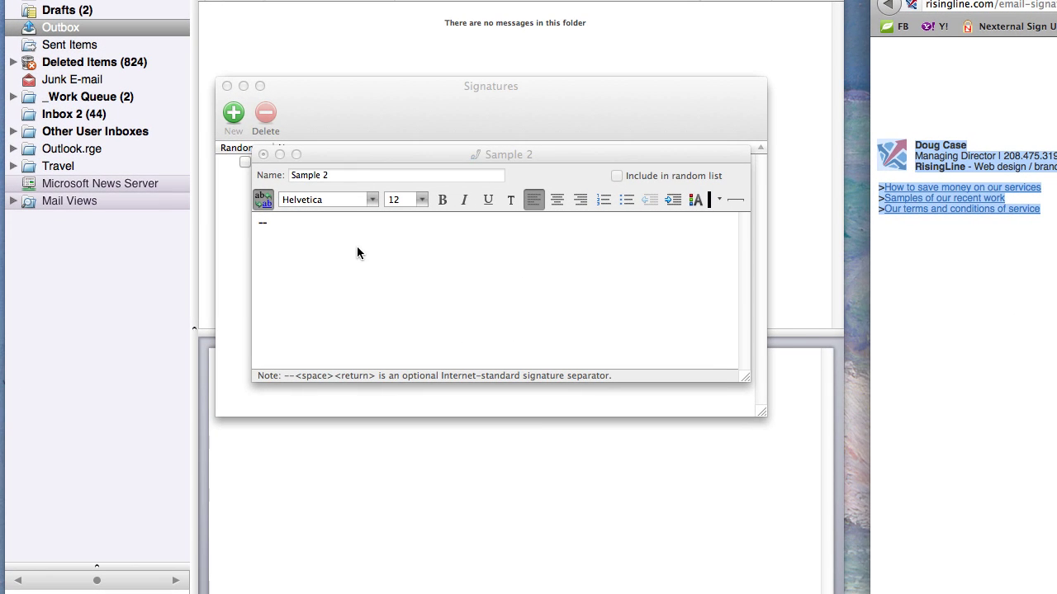
pyautogui.click(357, 252)
pyautogui.moveTo(299, 225); pyautogui.dragTo(254, 224)
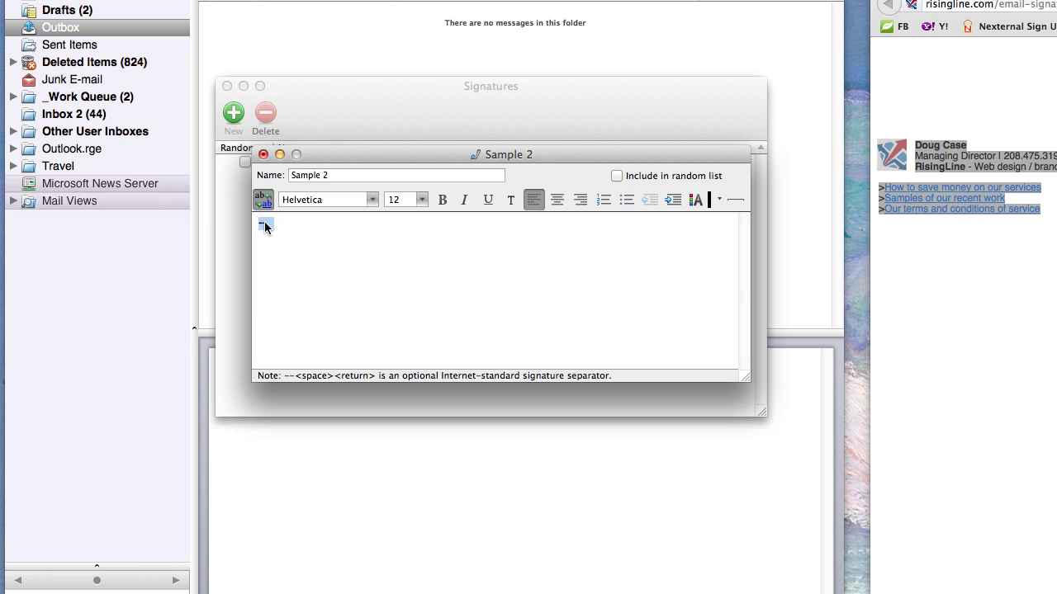
pyautogui.press('super+v')
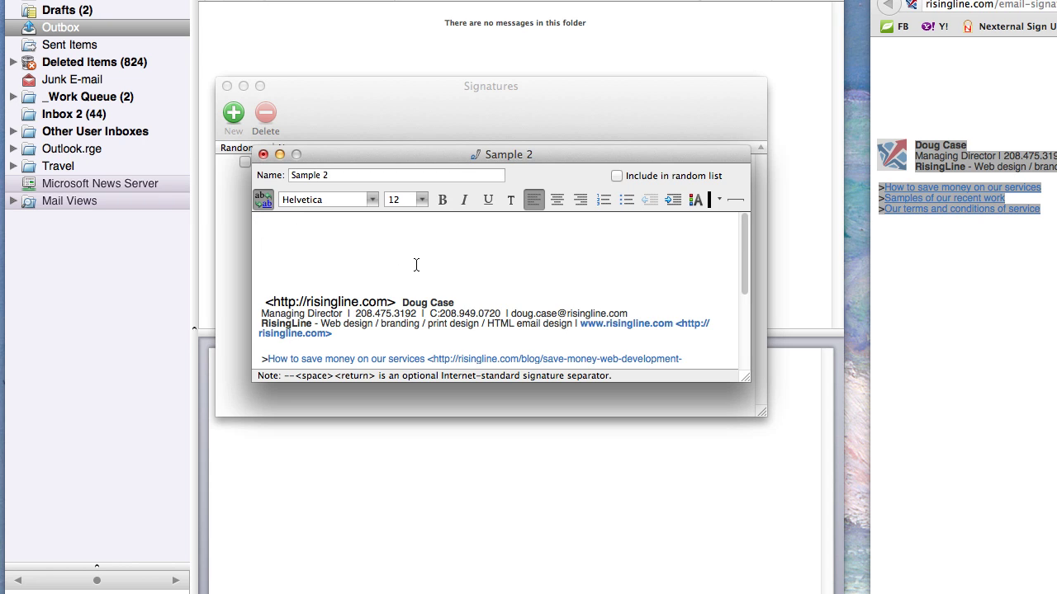
# - Enlarge the Sample 2 signature window to fit the pasted content and move it higher on the screen
pyautogui.scroll(-2, 451, 274)
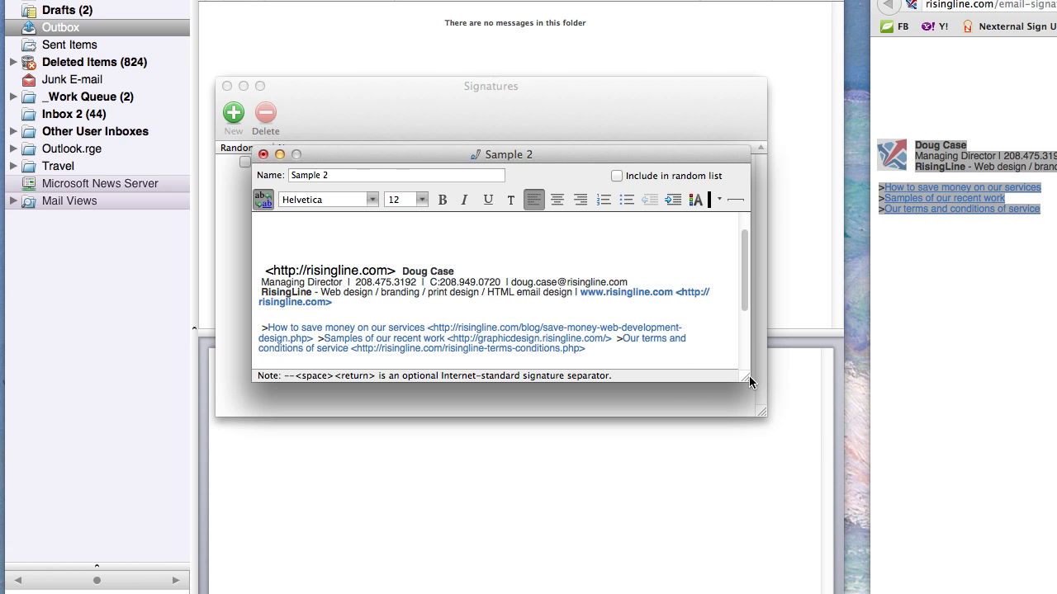
pyautogui.moveTo(749, 377); pyautogui.dragTo(778, 444)
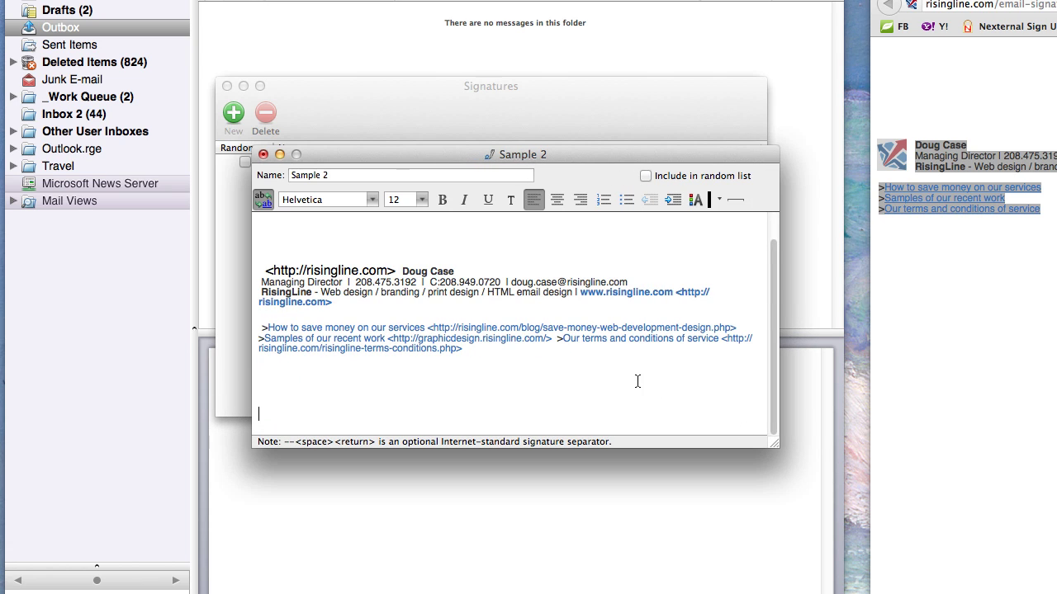
pyautogui.scroll(2, 624, 376)
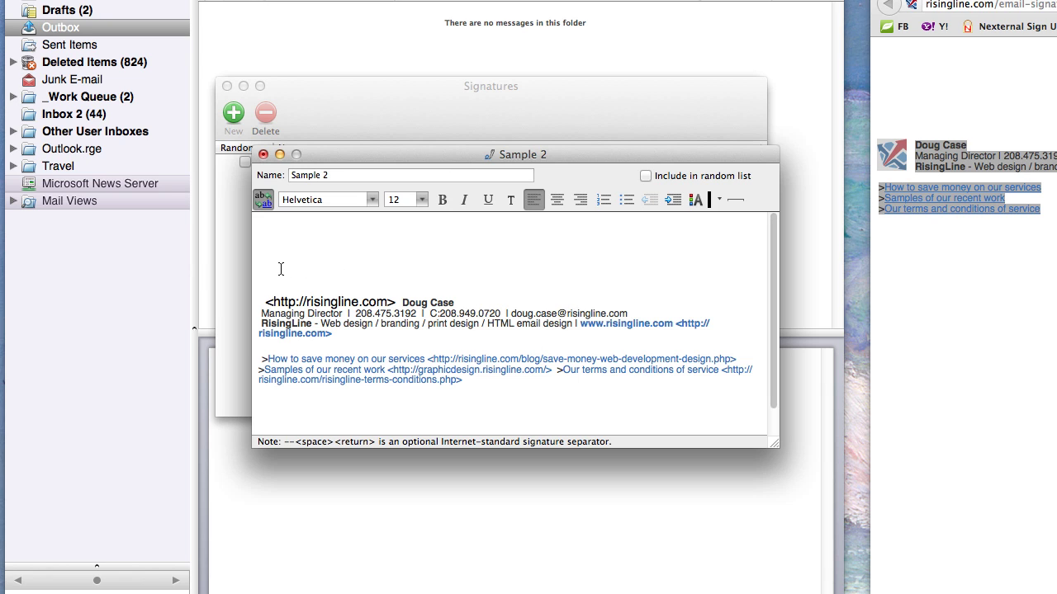
pyautogui.moveTo(429, 147); pyautogui.dragTo(472, 47)
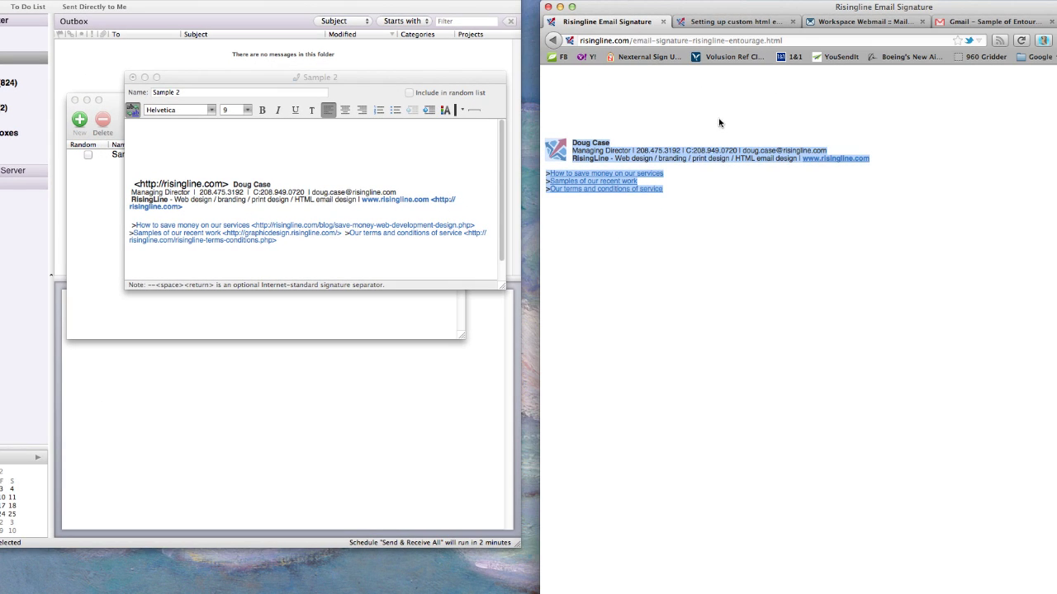
pyautogui.click(1056, 207)
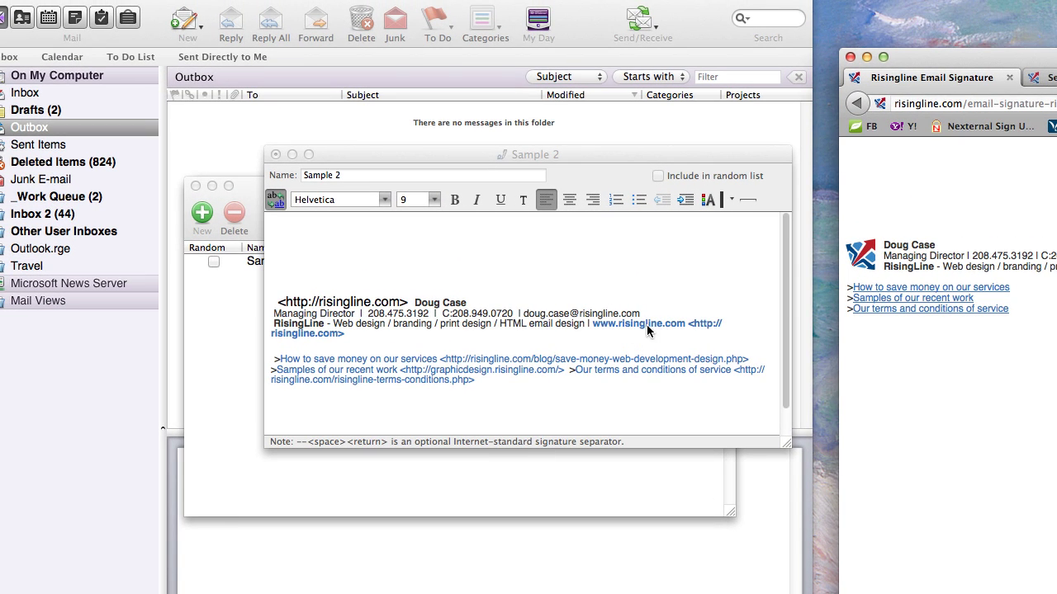
pyautogui.click(365, 280)
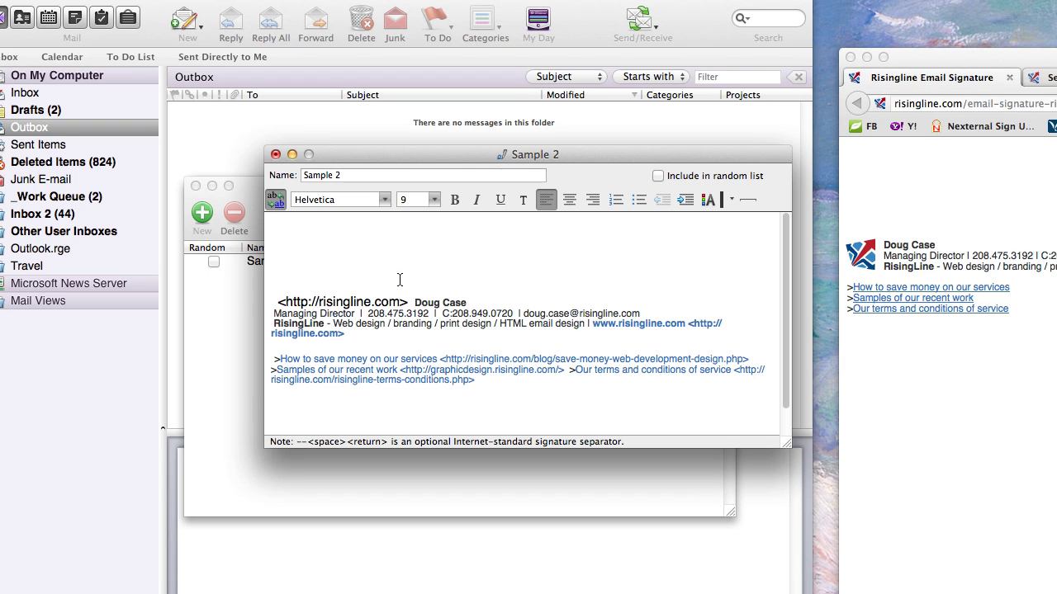
pyautogui.moveTo(412, 299); pyautogui.dragTo(269, 303)
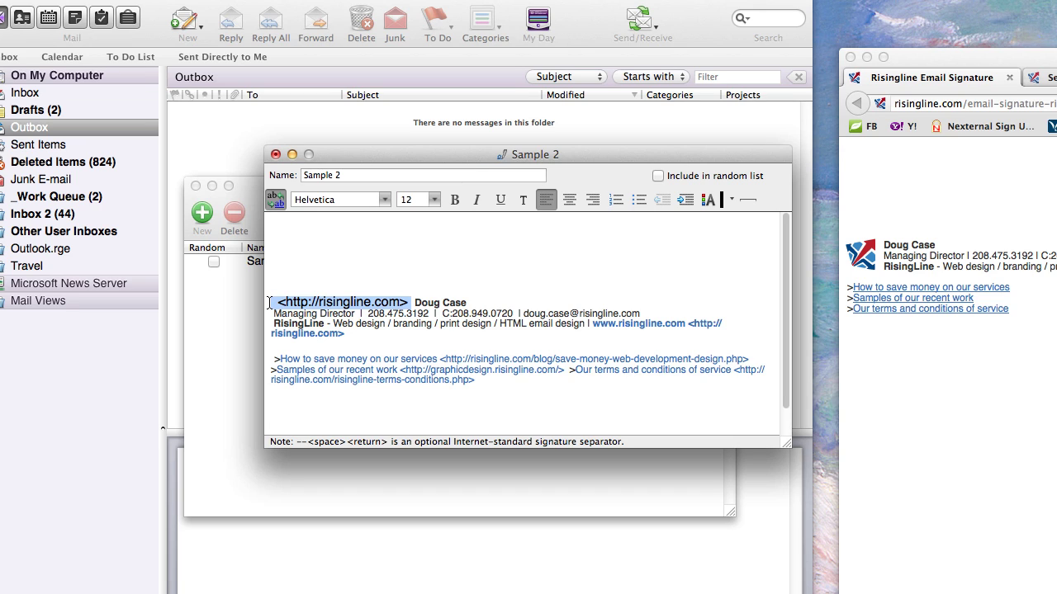
pyautogui.press('BackSpace')
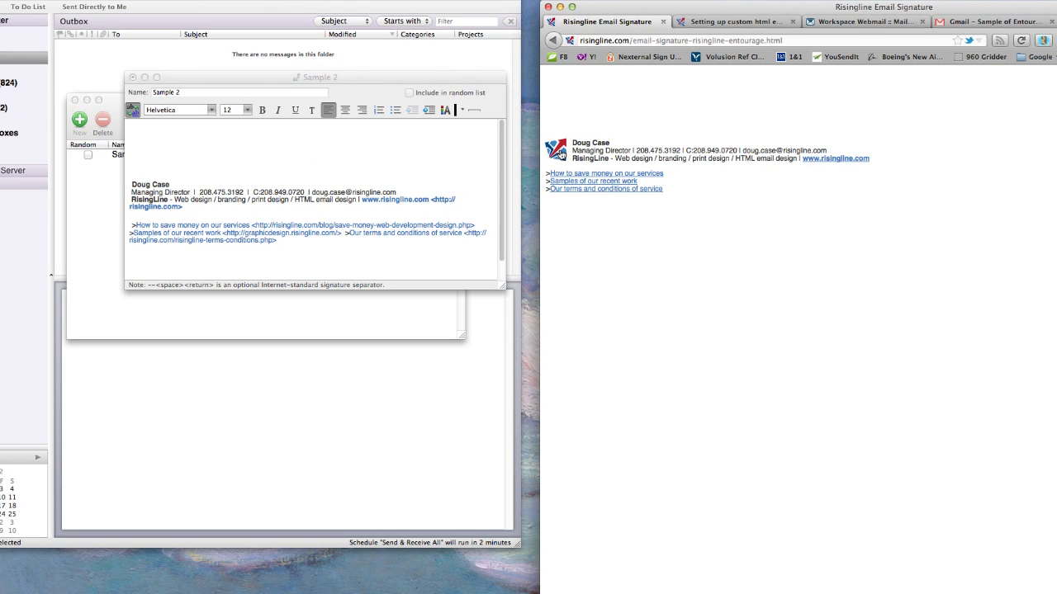
# - Insert the logo picture from the Desktop in front of the name in the Sample 2 signature
pyautogui.rightClick(561, 154)
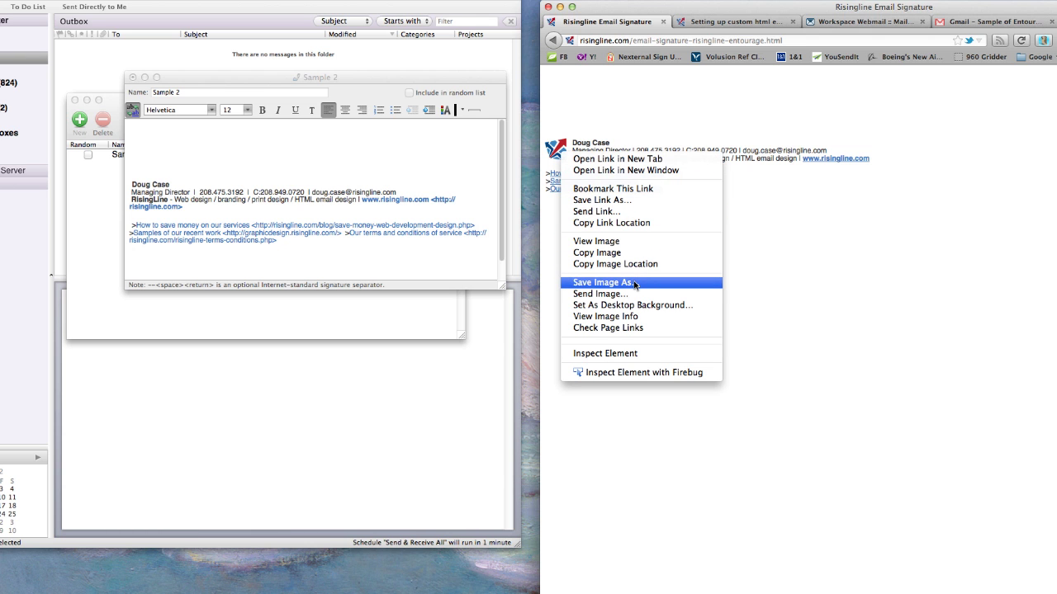
pyautogui.click(665, 83)
pyautogui.click(135, 189)
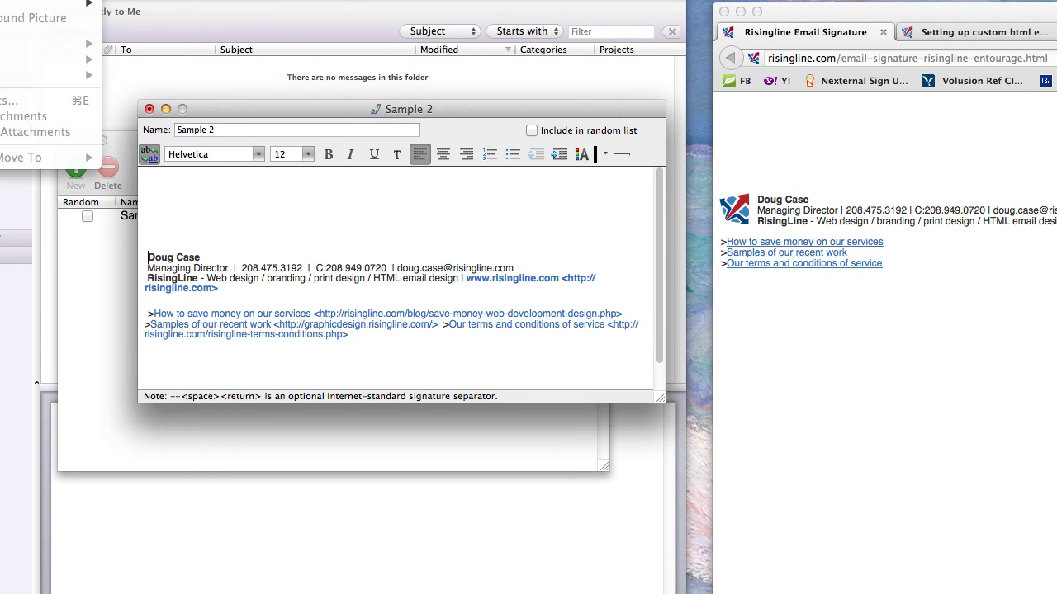
pyautogui.moveTo(82, 4)
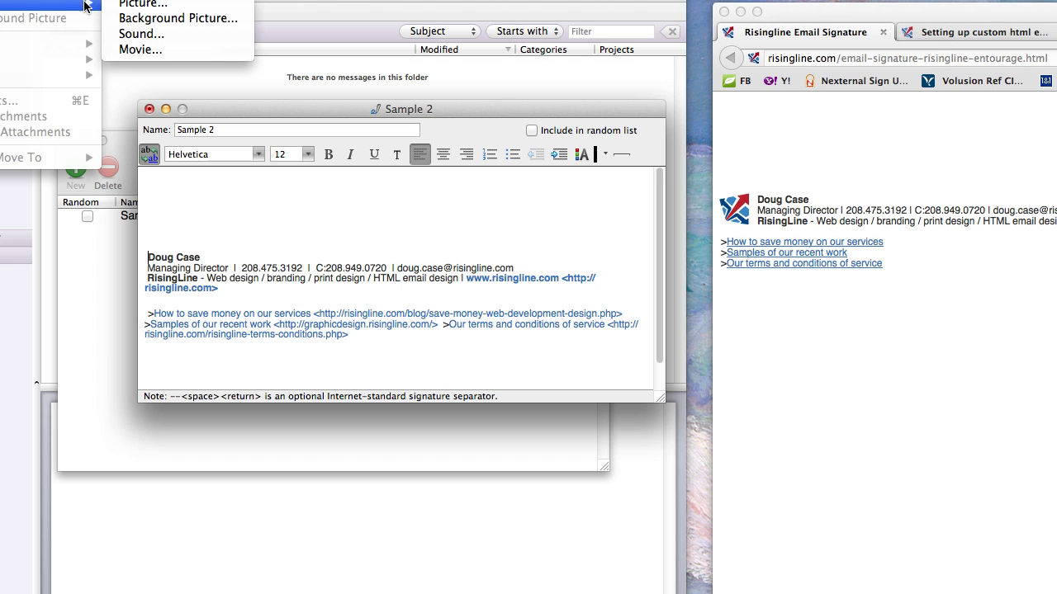
pyautogui.click(170, 7)
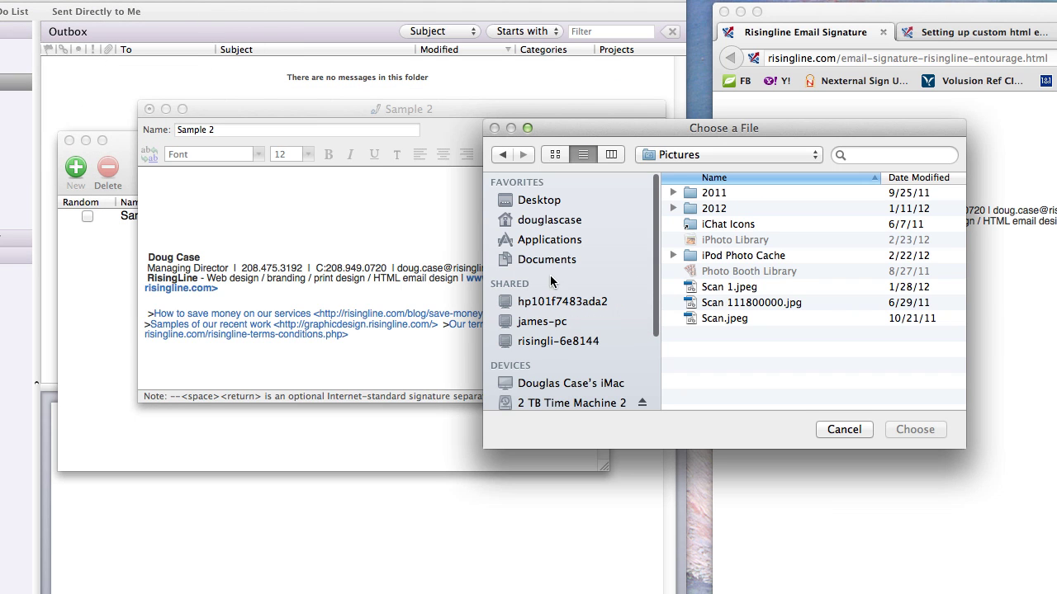
pyautogui.click(539, 202)
pyautogui.doubleClick(751, 194)
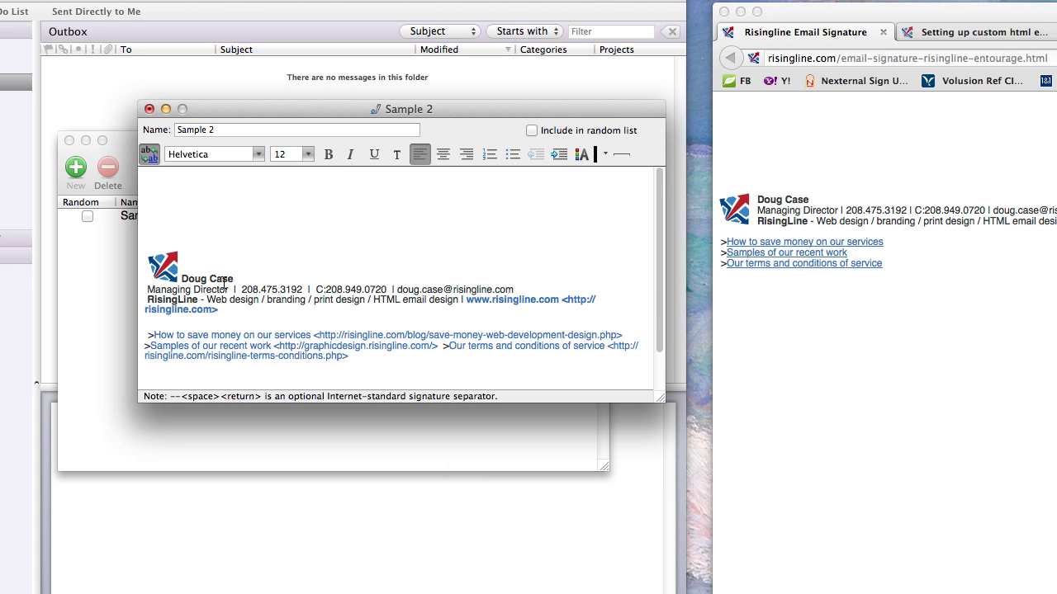
pyautogui.click(279, 276)
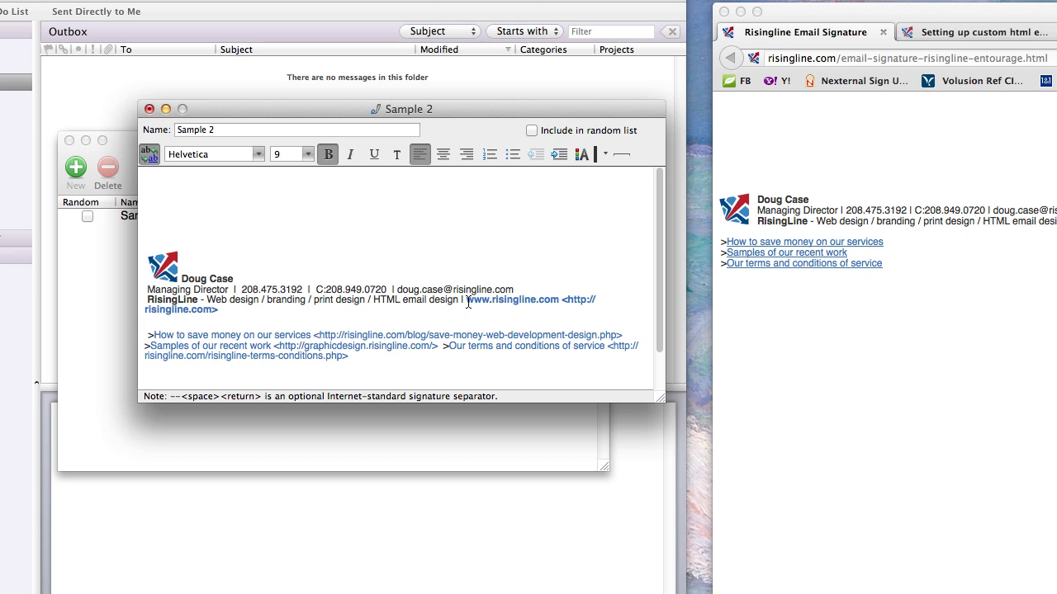
pyautogui.moveTo(467, 303); pyautogui.dragTo(555, 303)
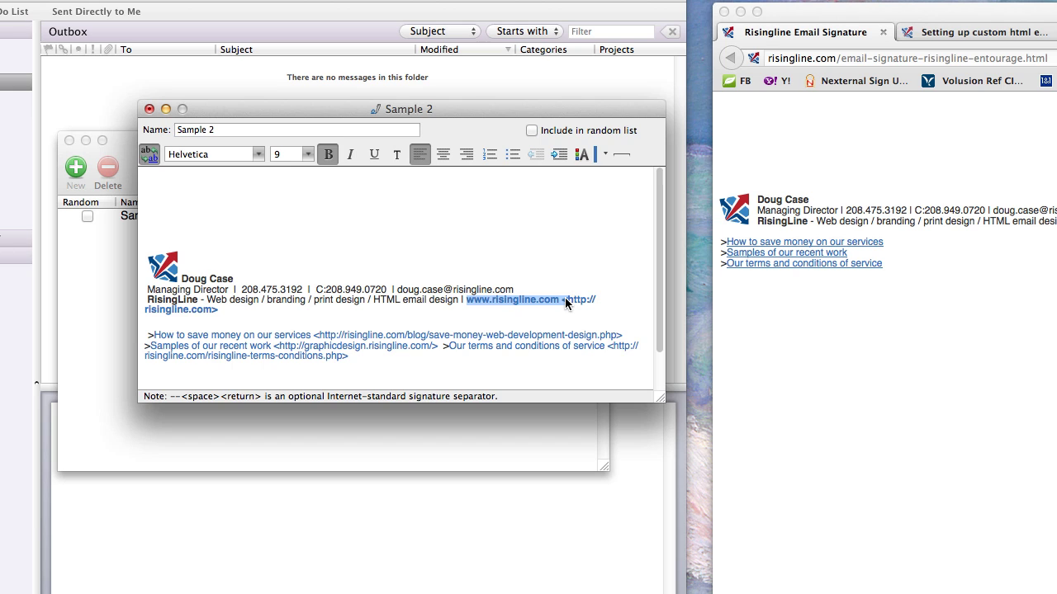
pyautogui.press('BackSpace')
pyautogui.scroll(-2, 577, 291)
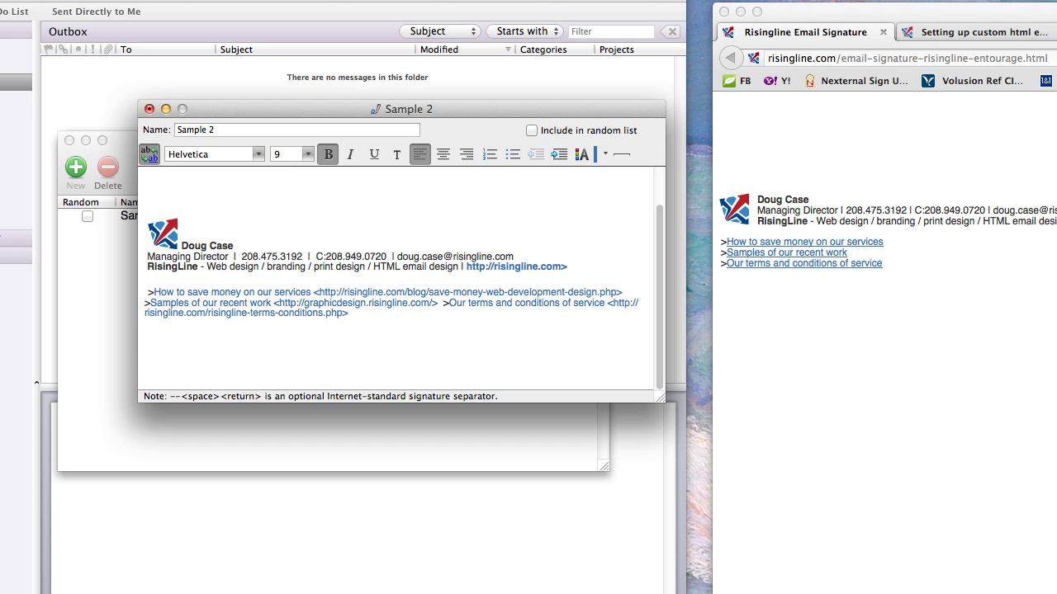
pyautogui.tripleClick(576, 268)
pyautogui.press('Left')
pyautogui.press('BackSpace')
pyautogui.click(569, 267)
pyautogui.press('BackSpace')
pyautogui.moveTo(467, 267); pyautogui.dragTo(561, 269)
# - Add a colon after "How to save money on our services", remove the angle brackets around its URL, and enlarge the signature window
pyautogui.click(156, 292)
pyautogui.write(':')
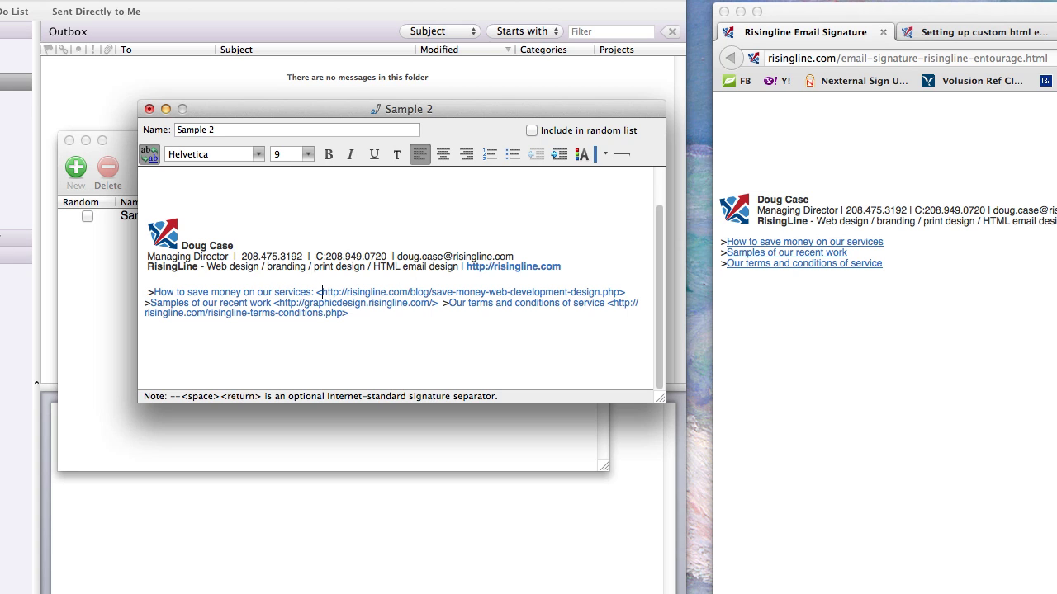
pyautogui.press('BackSpace')
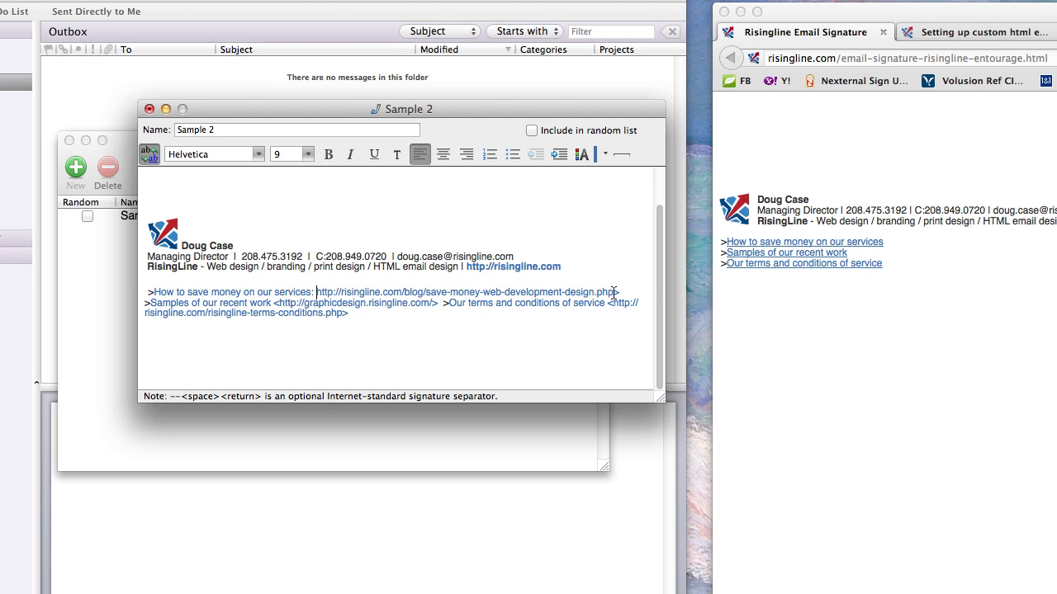
pyautogui.click(625, 293)
pyautogui.press('BackSpace')
pyautogui.moveTo(660, 398); pyautogui.dragTo(873, 476)
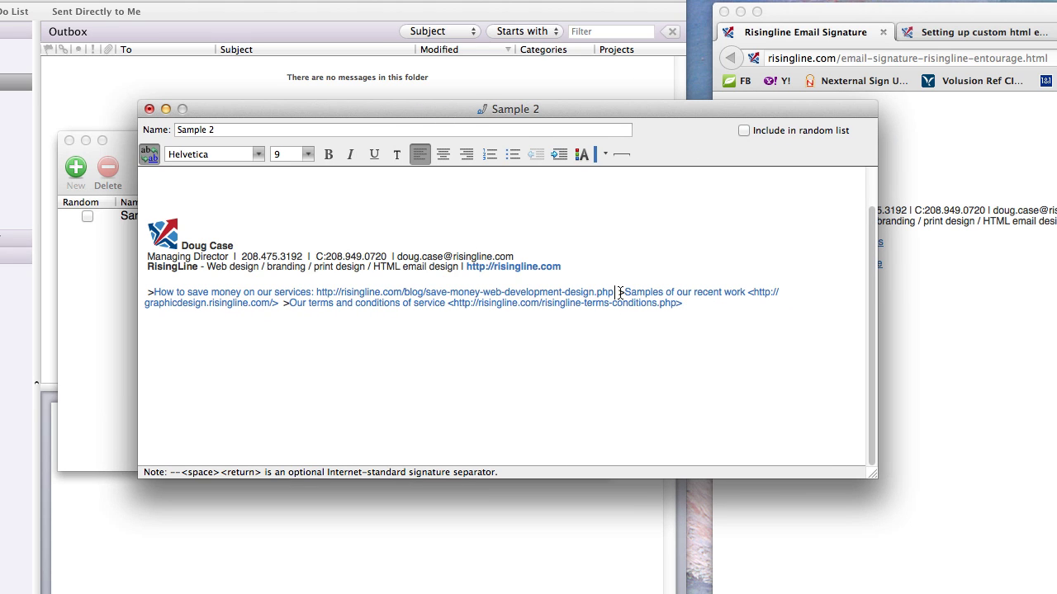
# - Put each of the three link entries on its own line in the signature, aligned without the extra space before the first one
pyautogui.click(619, 293)
pyautogui.press('Return')
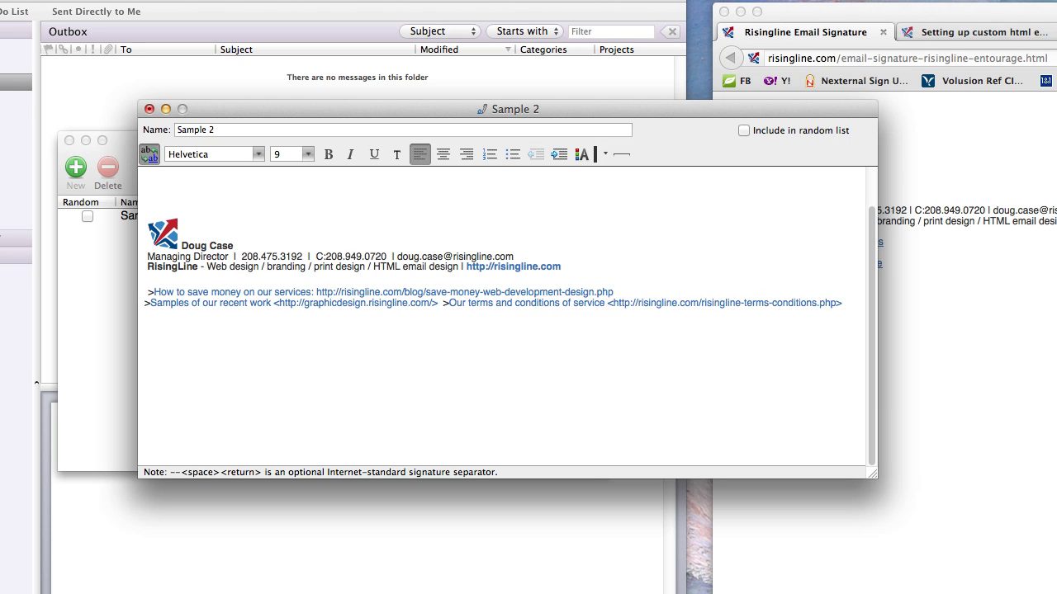
pyautogui.click(145, 292)
pyautogui.press('Delete')
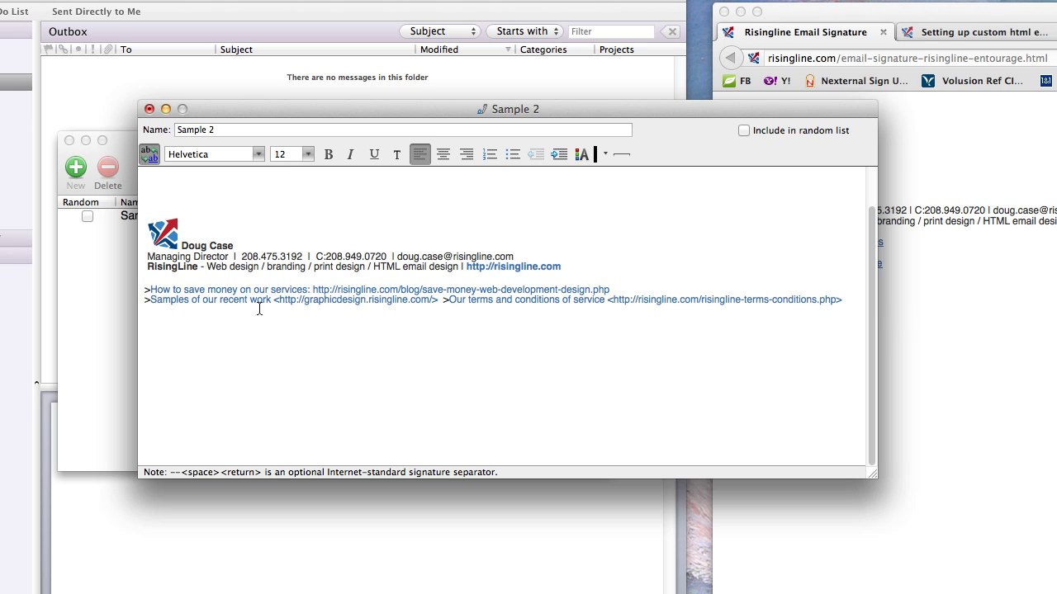
pyautogui.click(444, 300)
pyautogui.press('Return')
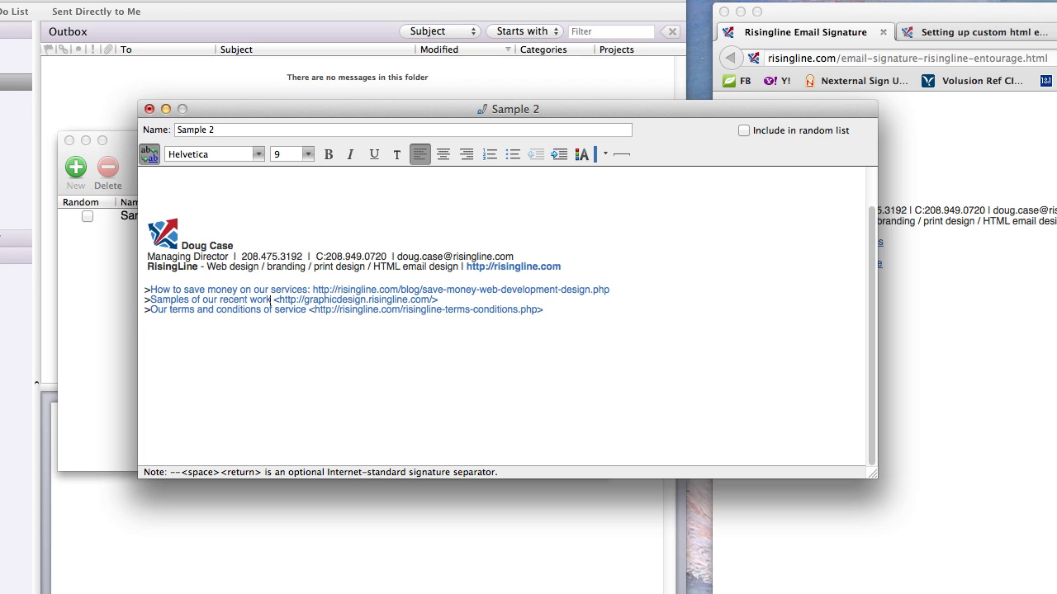
pyautogui.click(271, 299)
pyautogui.write(':')
pyautogui.click(282, 300)
pyautogui.press('BackSpace')
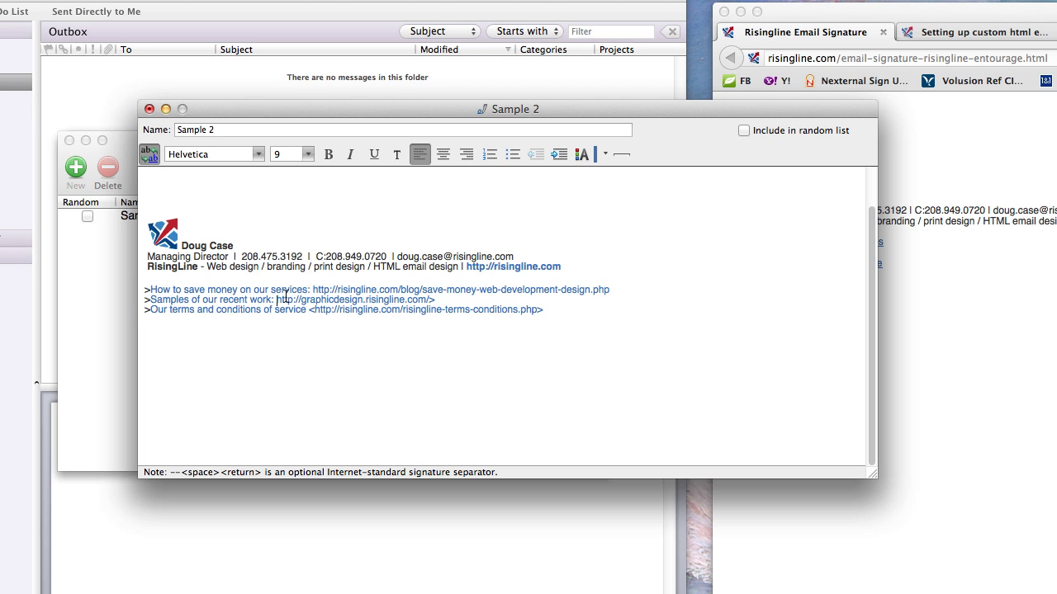
pyautogui.click(436, 299)
# - Add a colon after "Our terms and conditions of service" and remove the angle brackets around its web address
pyautogui.click(308, 311)
pyautogui.write(':')
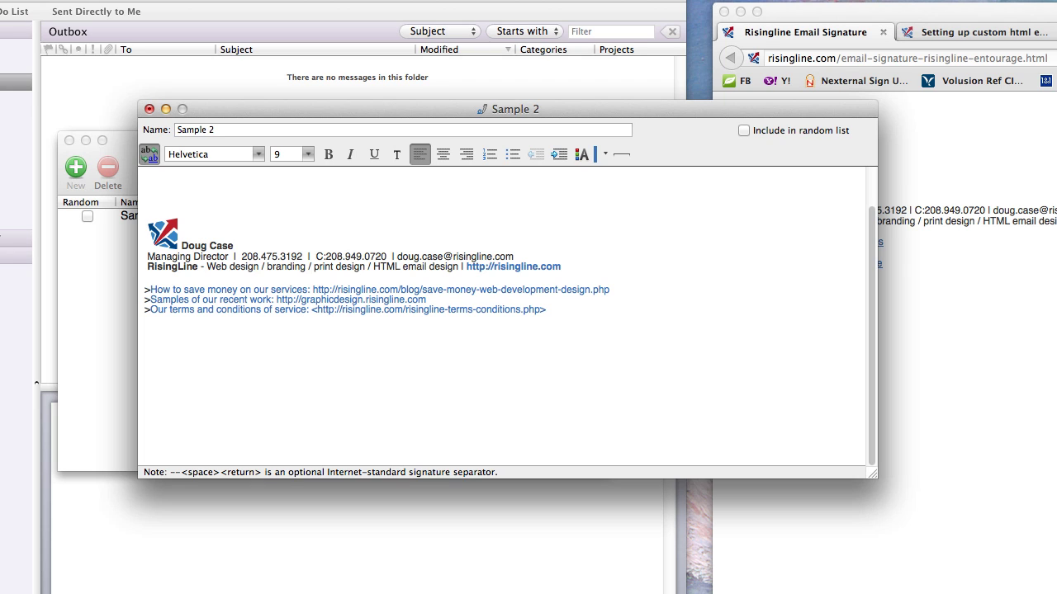
pyautogui.press('BackSpace')
pyautogui.click(559, 309)
pyautogui.press('BackSpace')
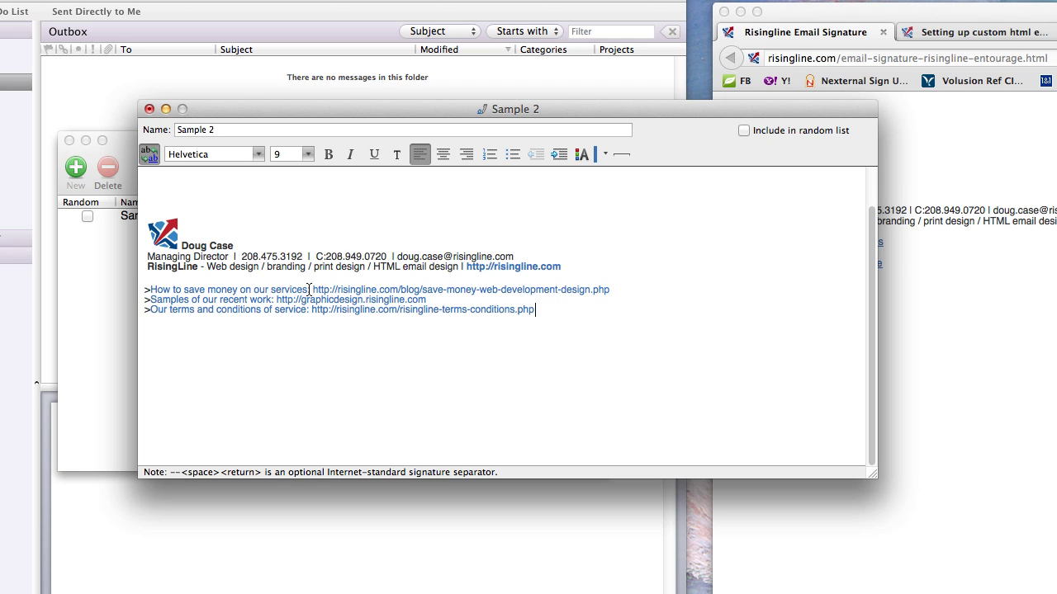
# - Color the labels of the three link lines black, leaving their web addresses blue
pyautogui.moveTo(309, 289); pyautogui.dragTo(152, 290)
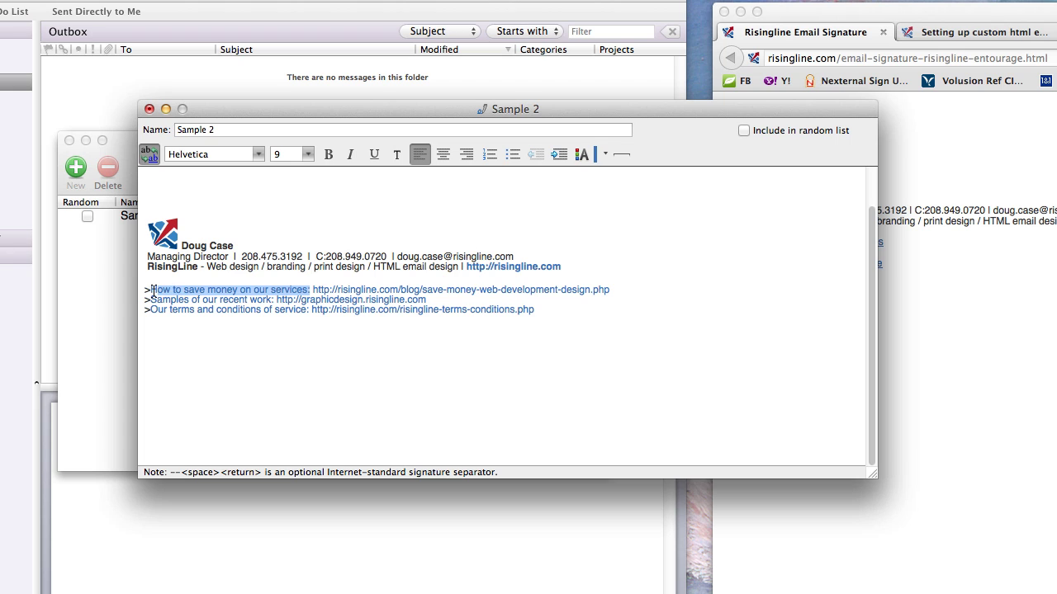
pyautogui.click(607, 155)
pyautogui.click(593, 173)
pyautogui.click(265, 291)
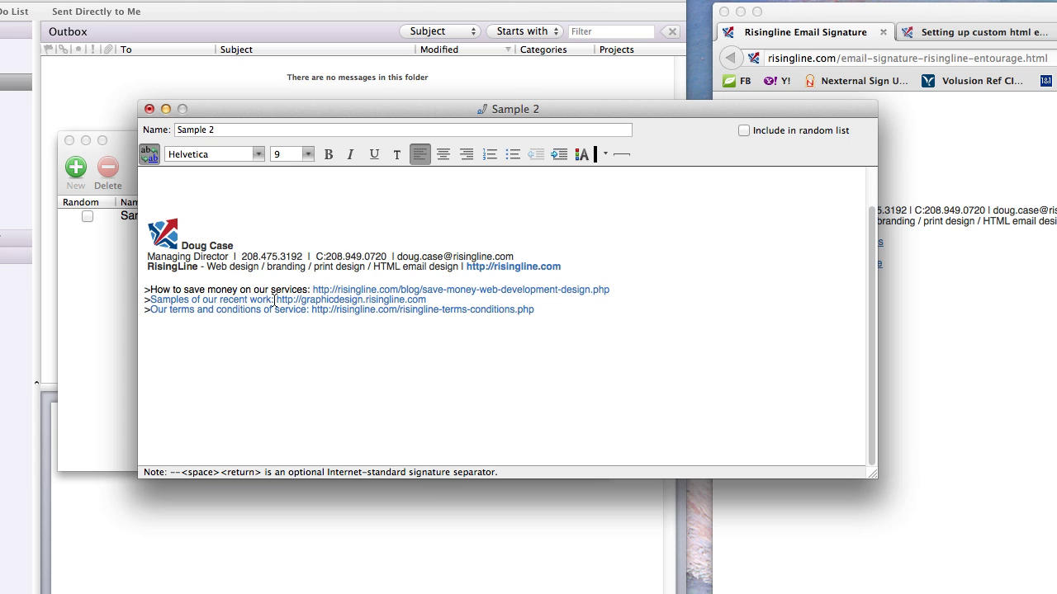
pyautogui.moveTo(274, 300); pyautogui.dragTo(151, 301)
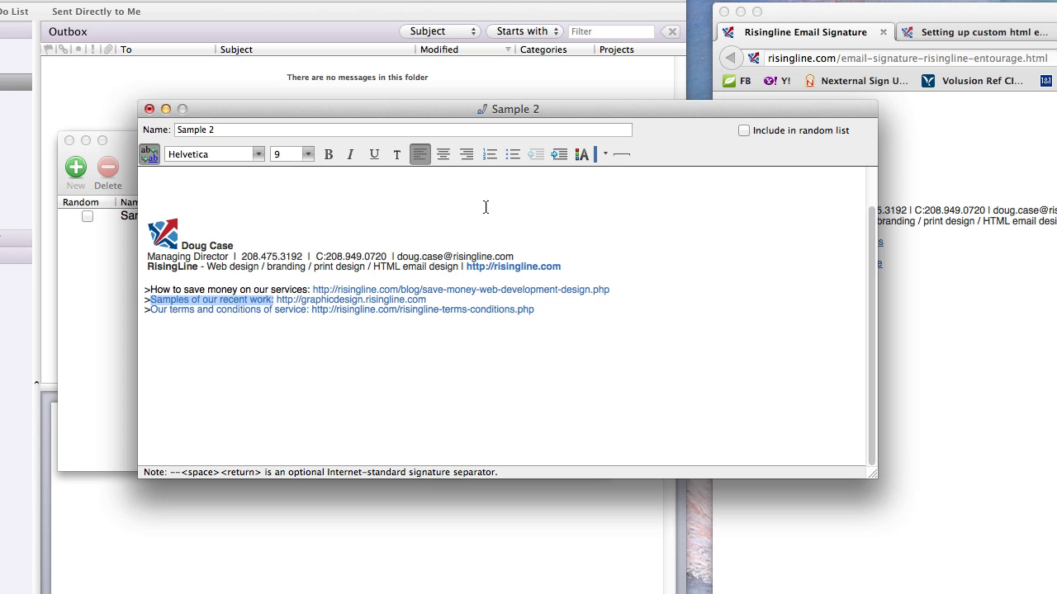
pyautogui.click(605, 155)
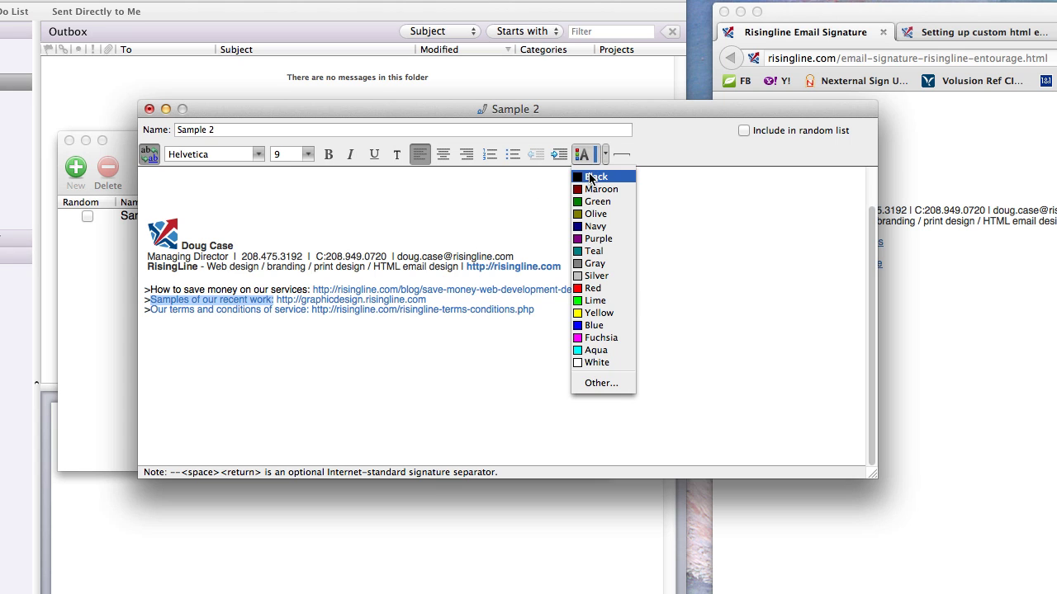
pyautogui.click(595, 176)
pyautogui.click(276, 302)
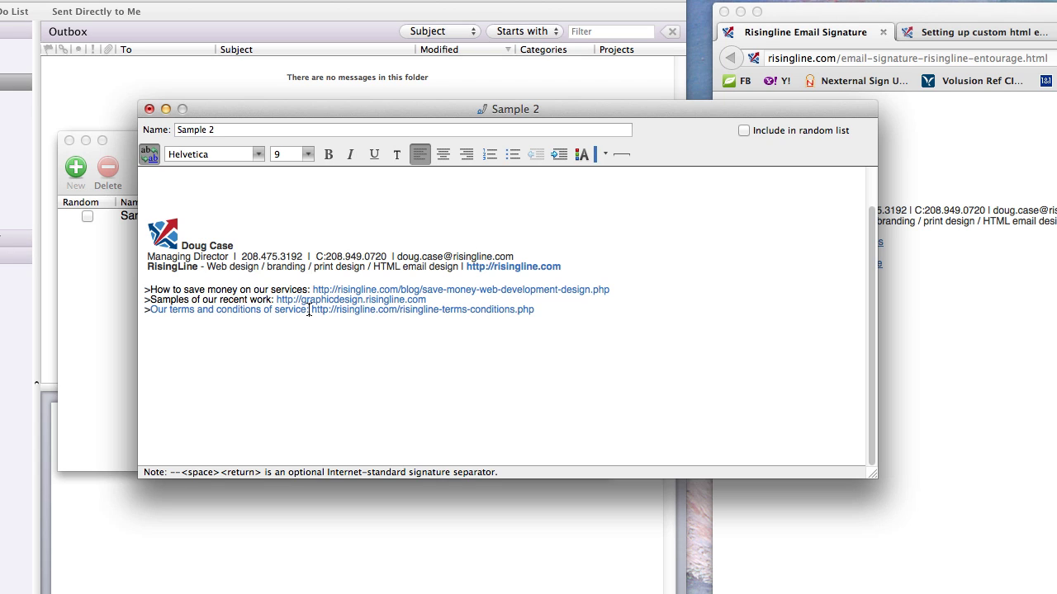
pyautogui.moveTo(310, 310); pyautogui.dragTo(152, 315)
pyautogui.click(606, 155)
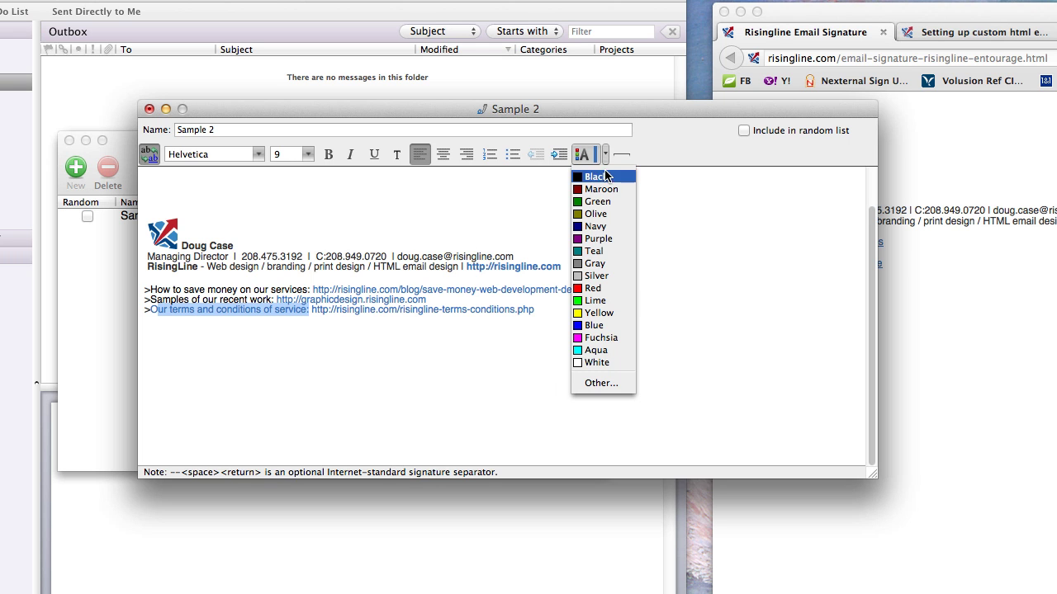
pyautogui.click(603, 176)
pyautogui.click(438, 330)
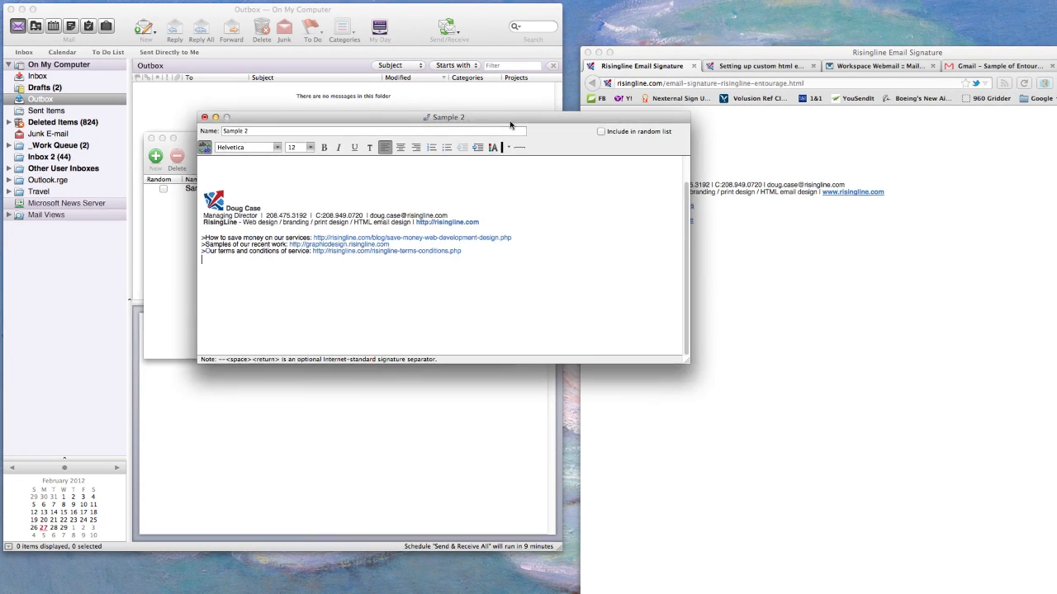
# - Arrange the Sample 2 signature window and the browser window side by side for comparing both signature versions
pyautogui.moveTo(607, 115); pyautogui.dragTo(388, 187)
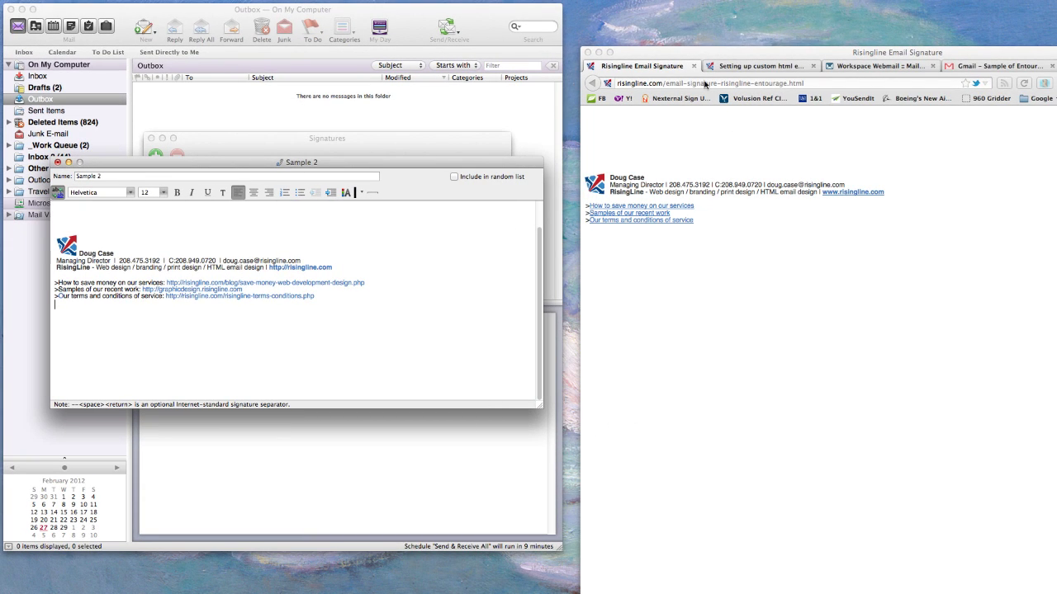
pyautogui.moveTo(714, 56)
pyautogui.mouseDown()
pyautogui.moveTo(682, 168)
pyautogui.moveTo(708, 147)
pyautogui.mouseUp()
pyautogui.click(317, 252)
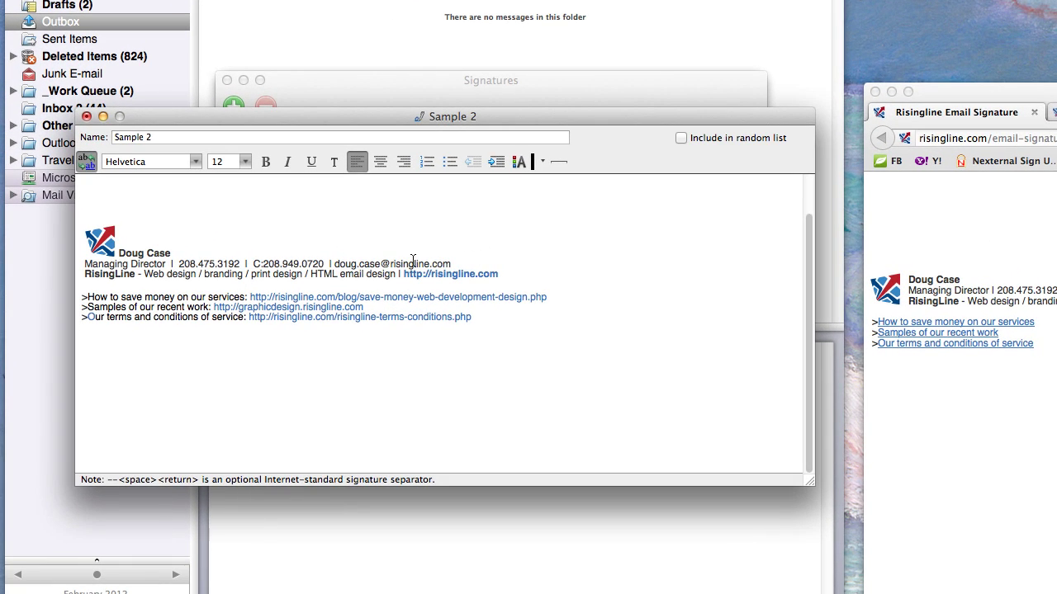
# - Review the contact line of the signature and close the Sample 2 signature window
pyautogui.moveTo(335, 264); pyautogui.dragTo(457, 265)
pyautogui.click(457, 264)
pyautogui.press('Up')
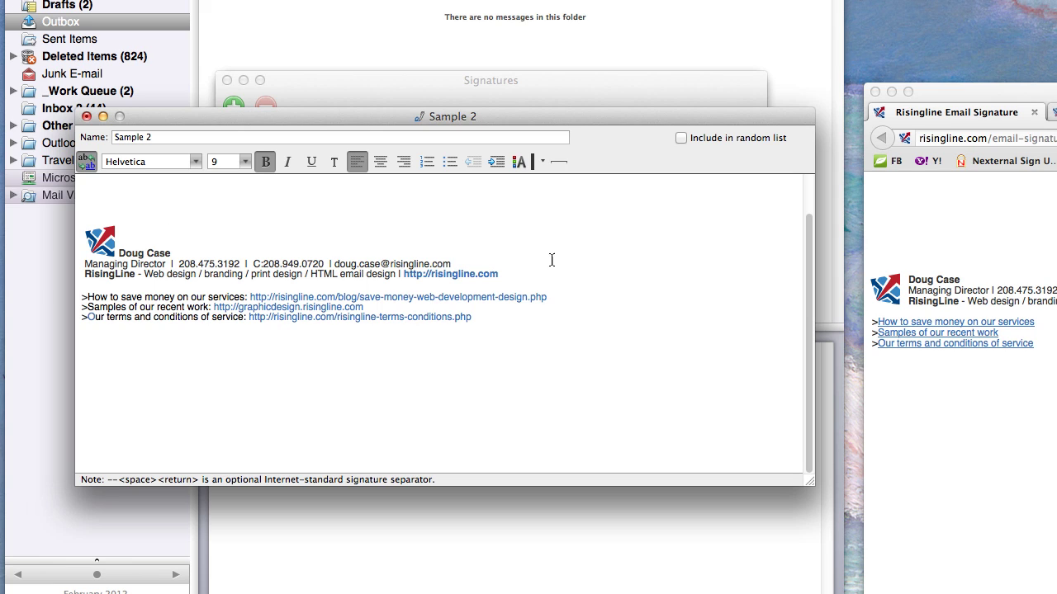
pyautogui.scroll(2, 546, 333)
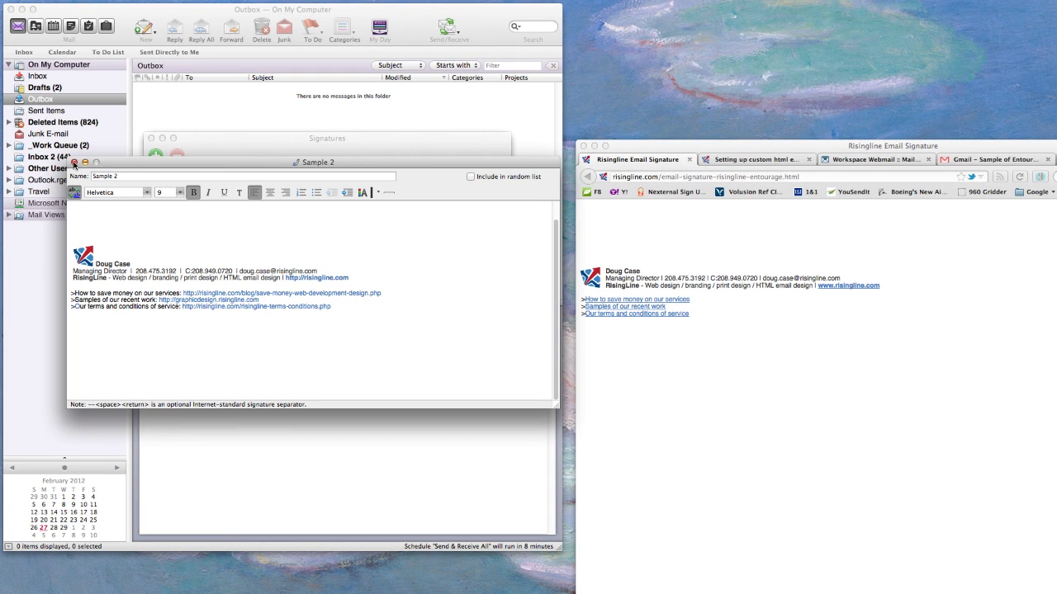
pyautogui.click(73, 162)
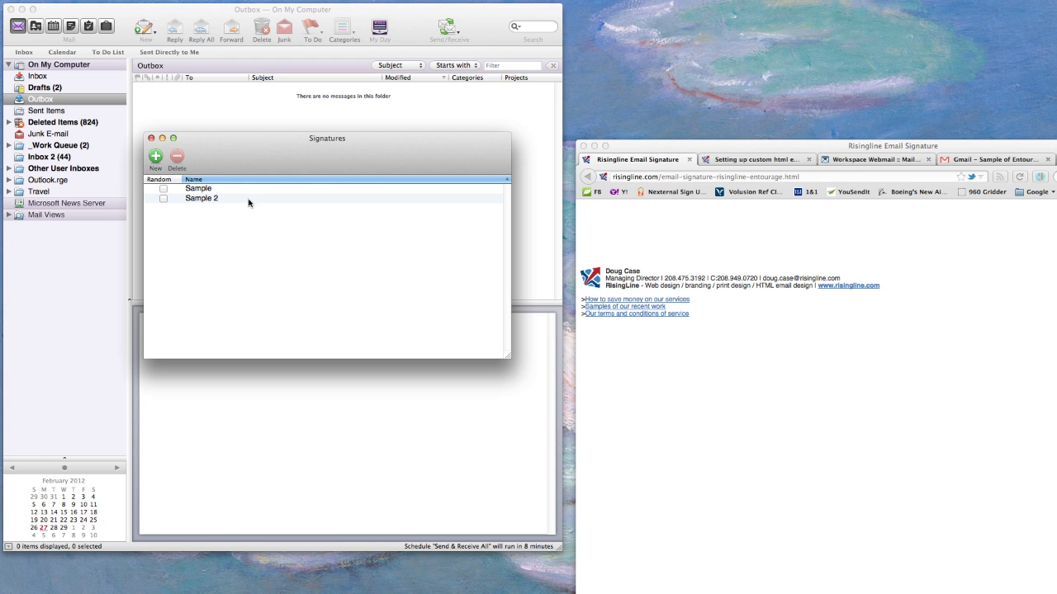
# - Create a new mail message addressed to the sender's own risingline.com mail account, picked from the suggested contacts
pyautogui.click(143, 35)
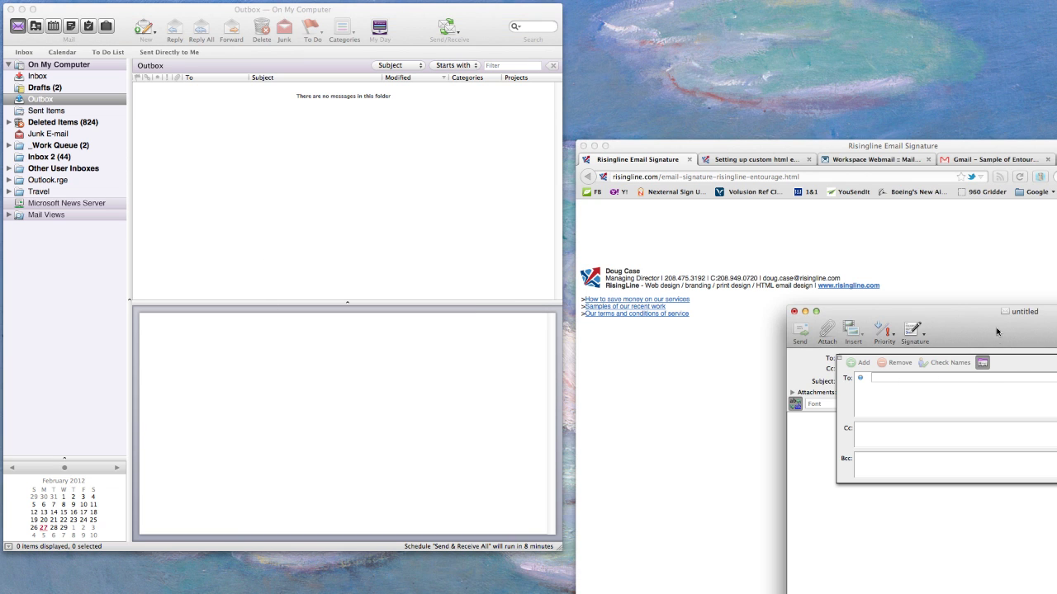
pyautogui.click(198, 218)
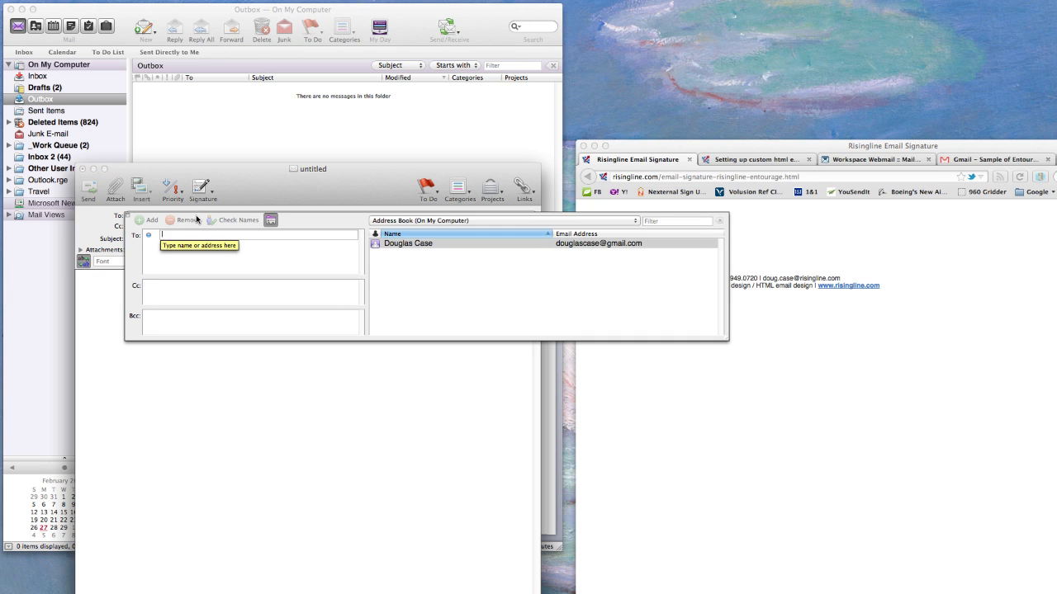
pyautogui.write('doug')
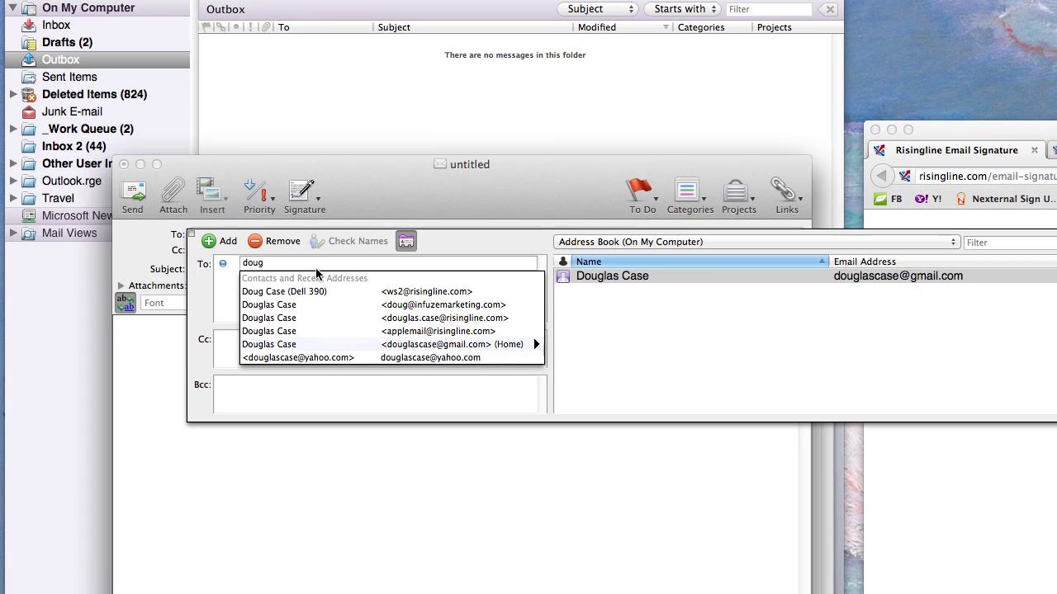
pyautogui.click(405, 331)
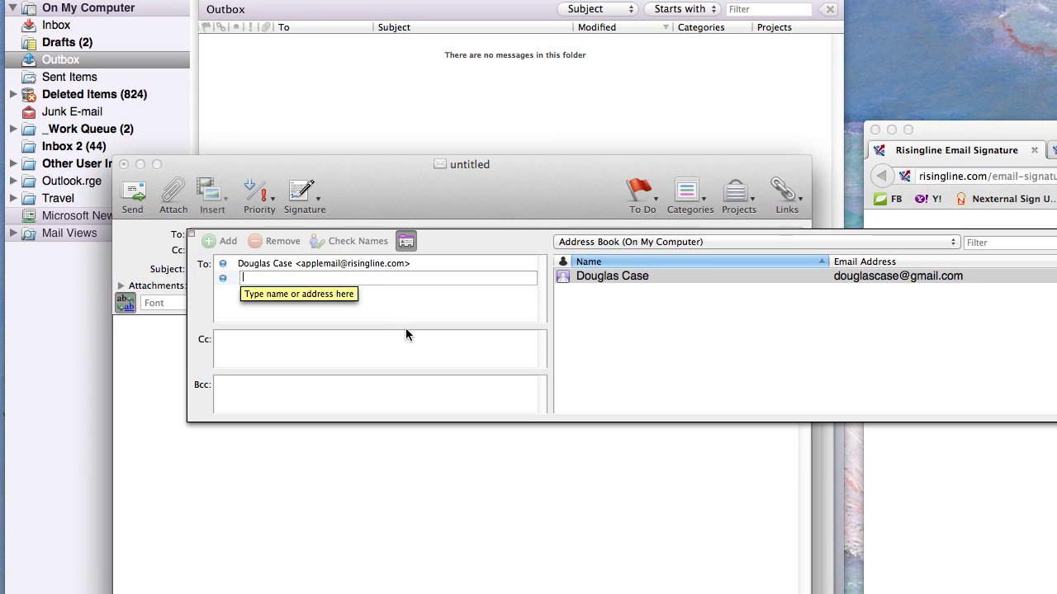
pyautogui.click(287, 338)
pyautogui.click(183, 395)
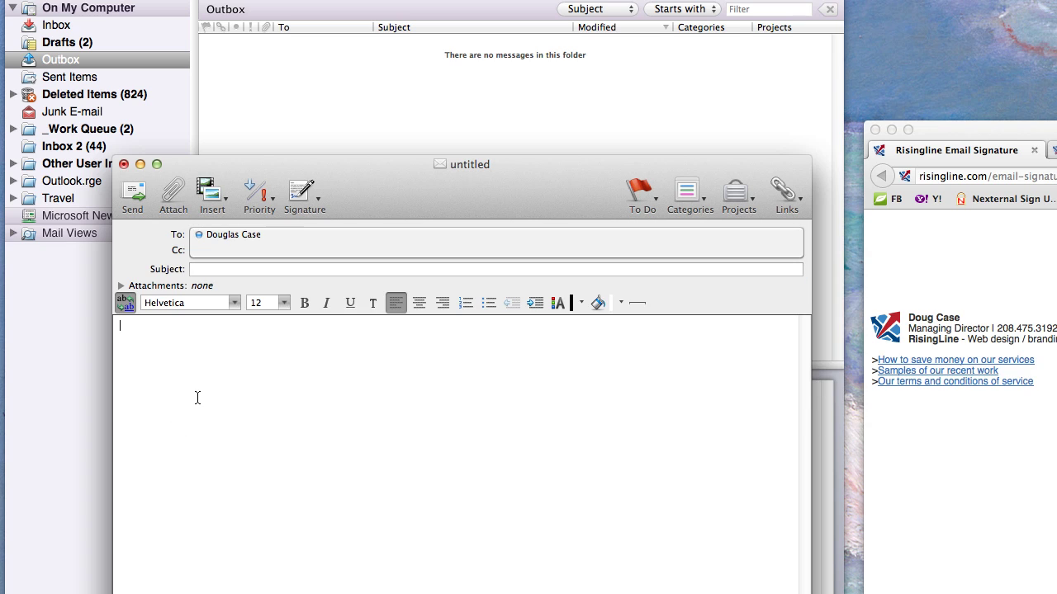
# - Insert the Sample 2 signature into the new message and delete the surplus blank lines above it
pyautogui.click(305, 198)
pyautogui.click(354, 257)
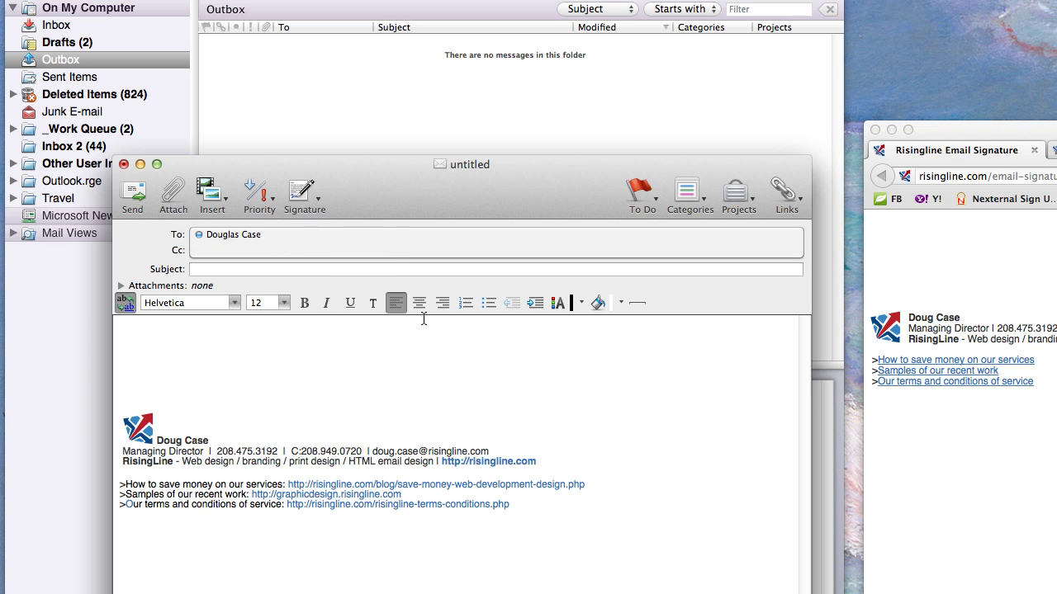
pyautogui.click(167, 389)
pyautogui.press('BackSpace')
pyautogui.press('BackSpace')
pyautogui.press('BackSpace')
pyautogui.press('BackSpace')
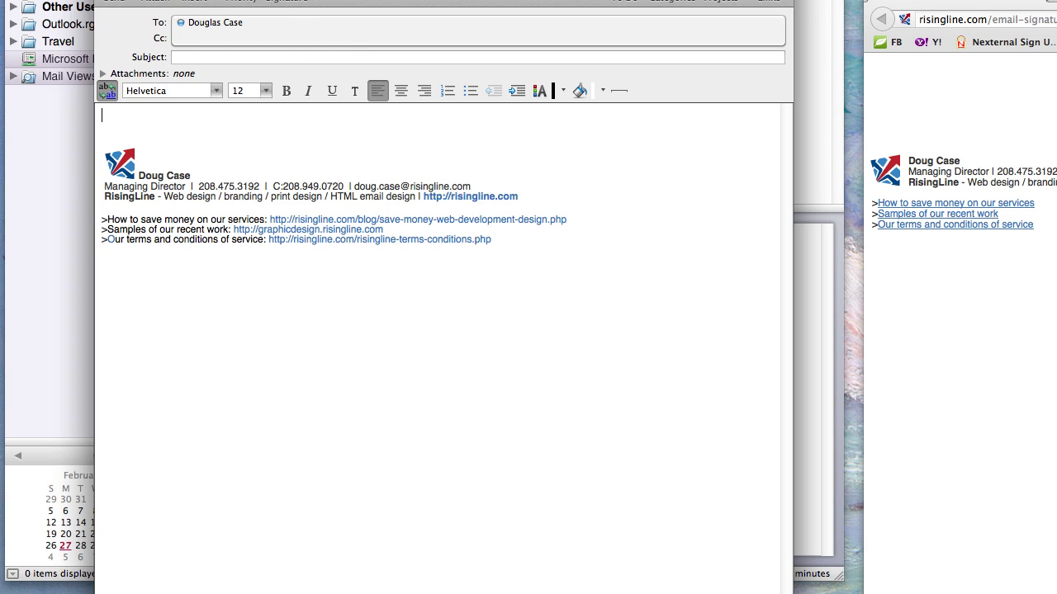
# - Set Sample 2 as the default signature in the POP mail account's options
pyautogui.click(198, 0)
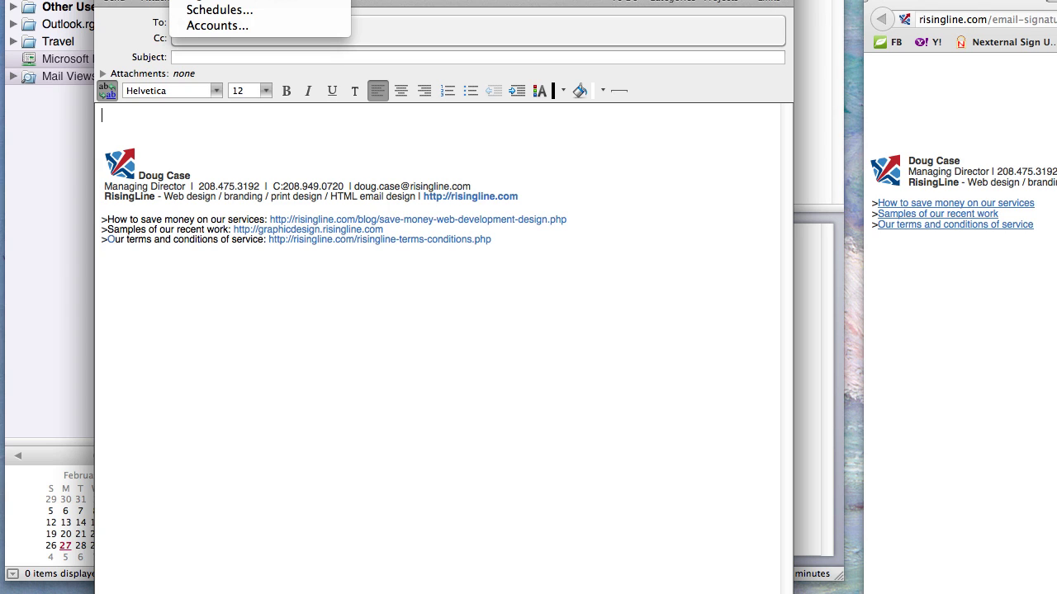
pyautogui.click(248, 26)
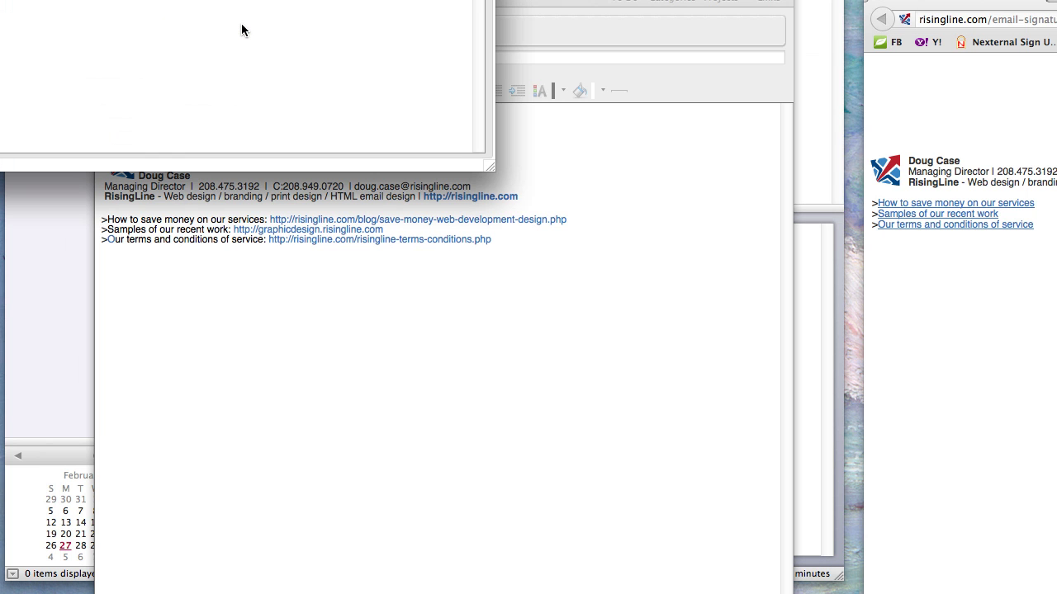
pyautogui.doubleClick(301, 2)
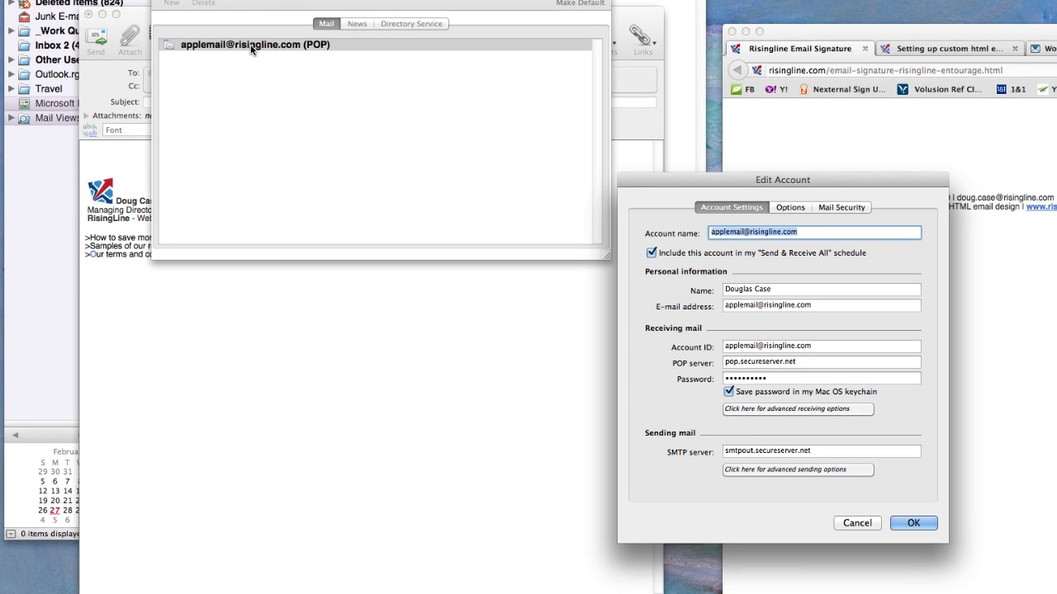
pyautogui.moveTo(730, 187); pyautogui.dragTo(383, 76)
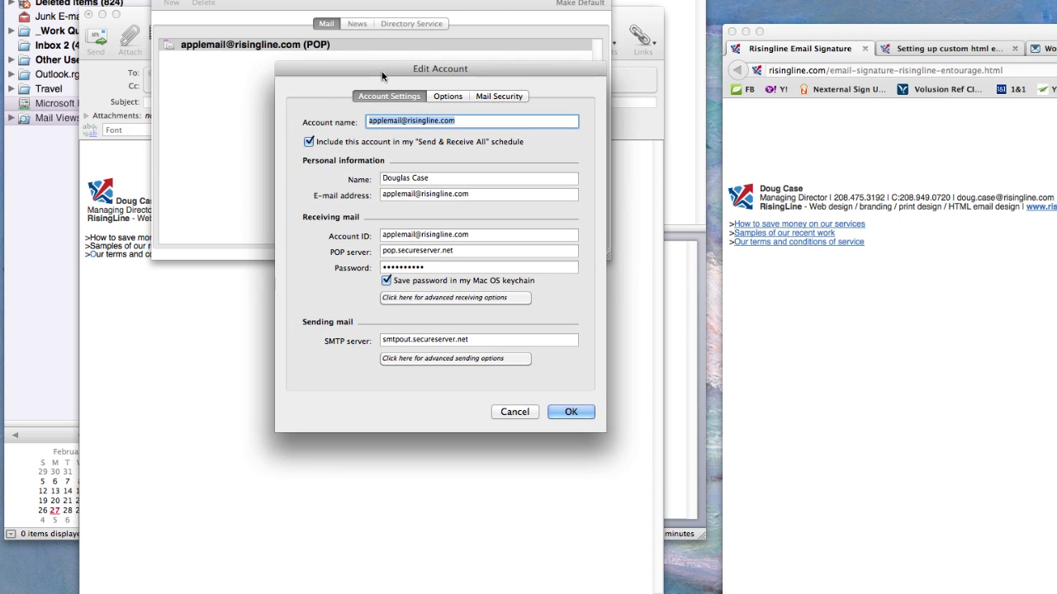
pyautogui.click(448, 96)
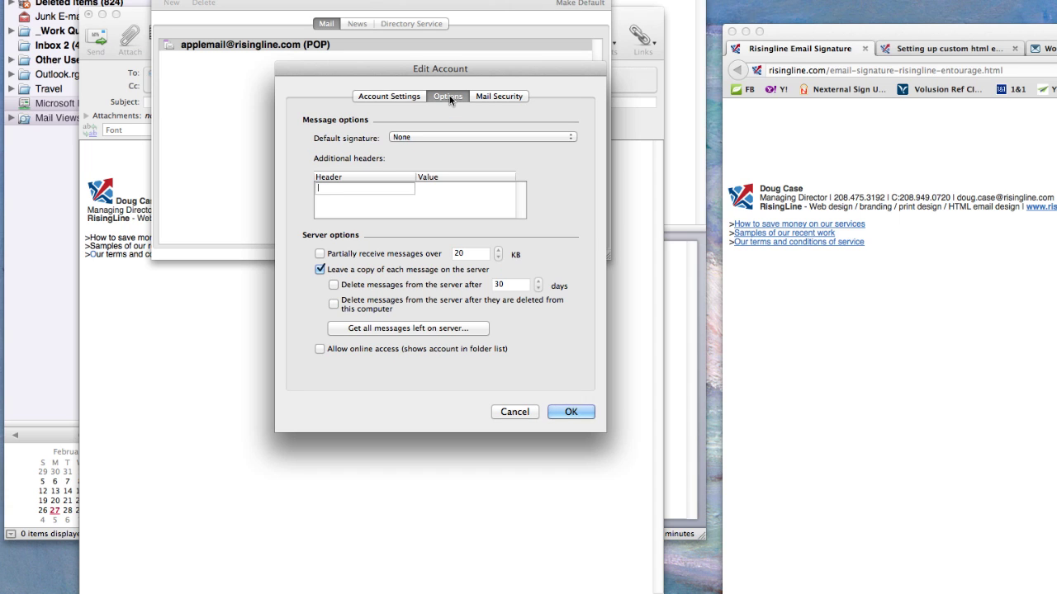
pyautogui.click(446, 137)
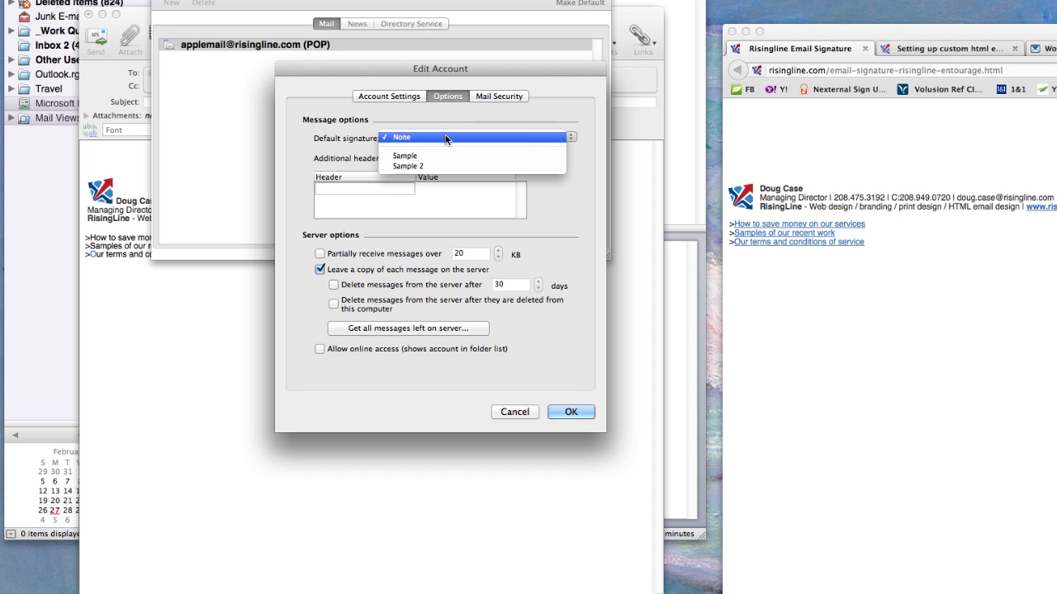
pyautogui.click(430, 168)
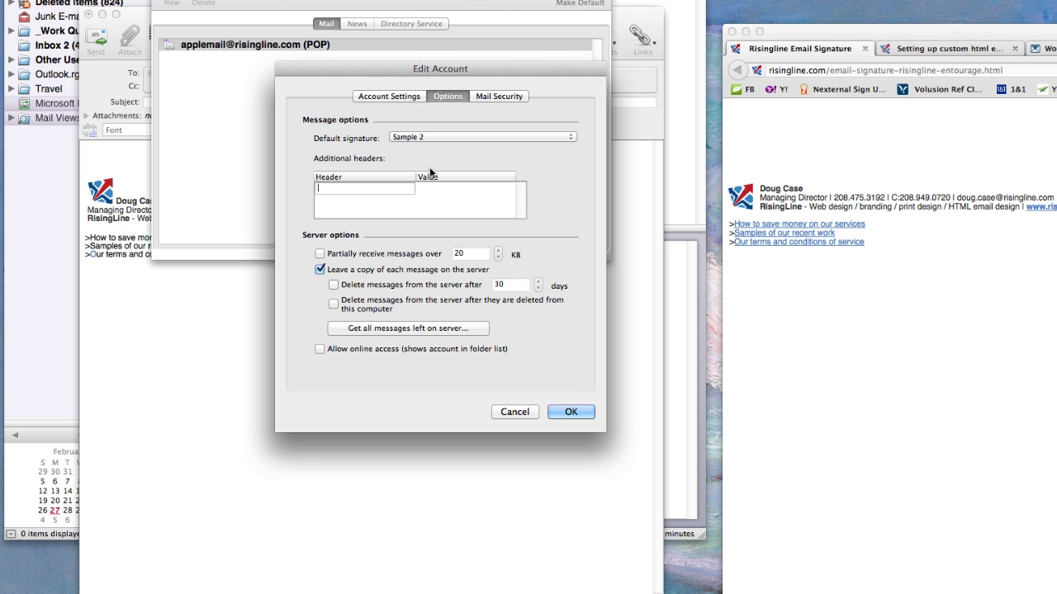
pyautogui.click(564, 413)
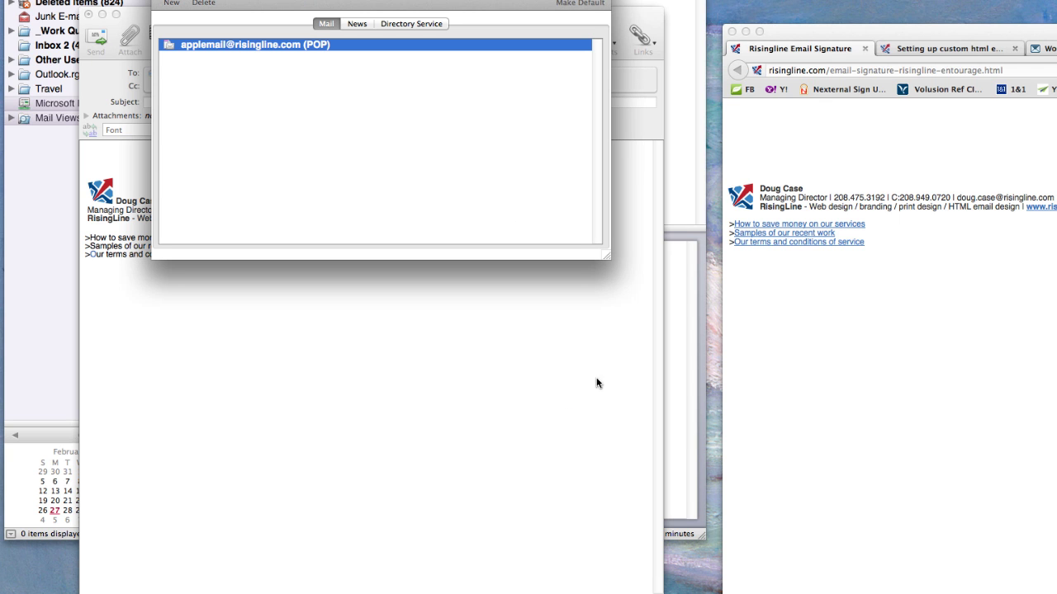
# - Close the Accounts window and the untitled test message
pyautogui.press('super+w')
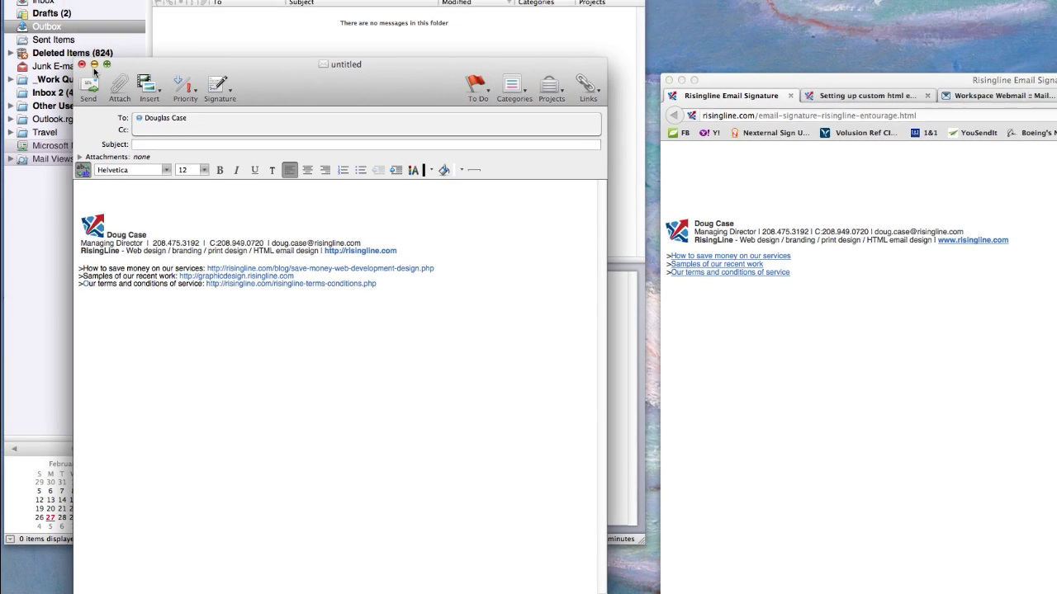
pyautogui.click(89, 14)
pyautogui.click(545, 394)
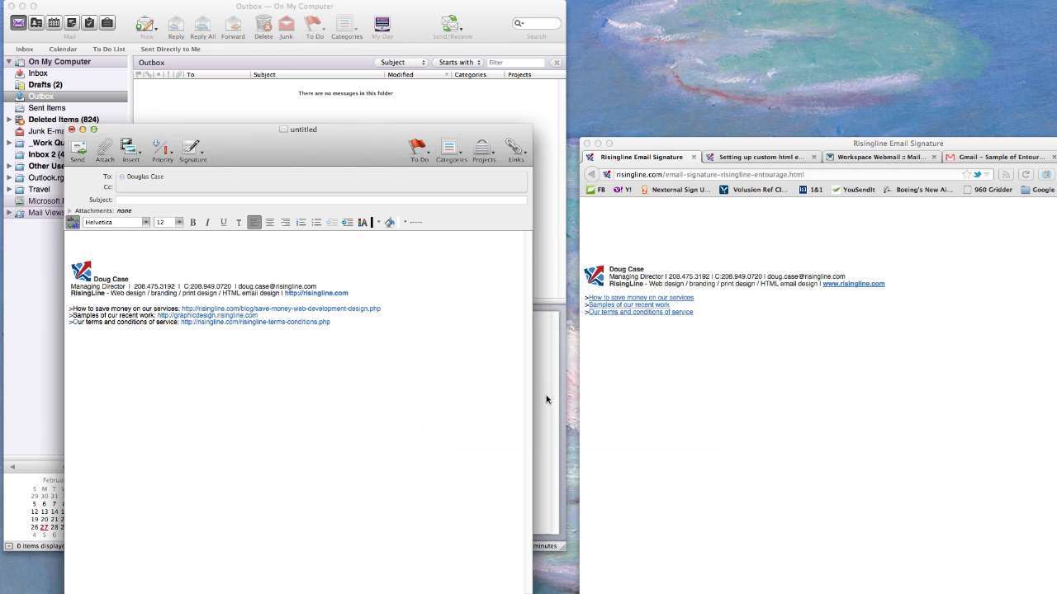
# - Create a new mail message without recipients and place the cursor in the blank body area above the default signature
pyautogui.click(147, 33)
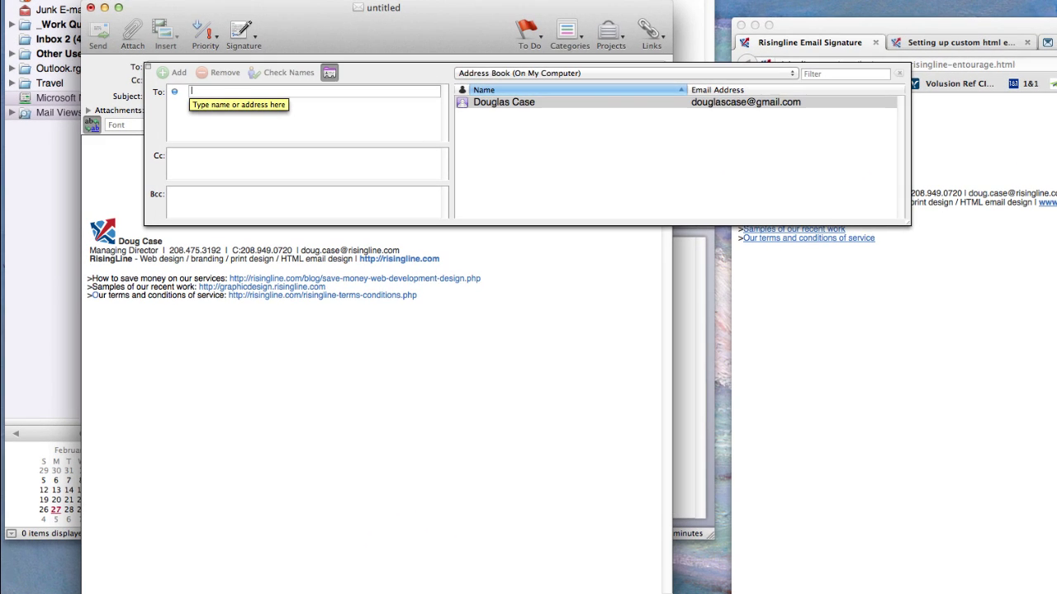
pyautogui.click(443, 335)
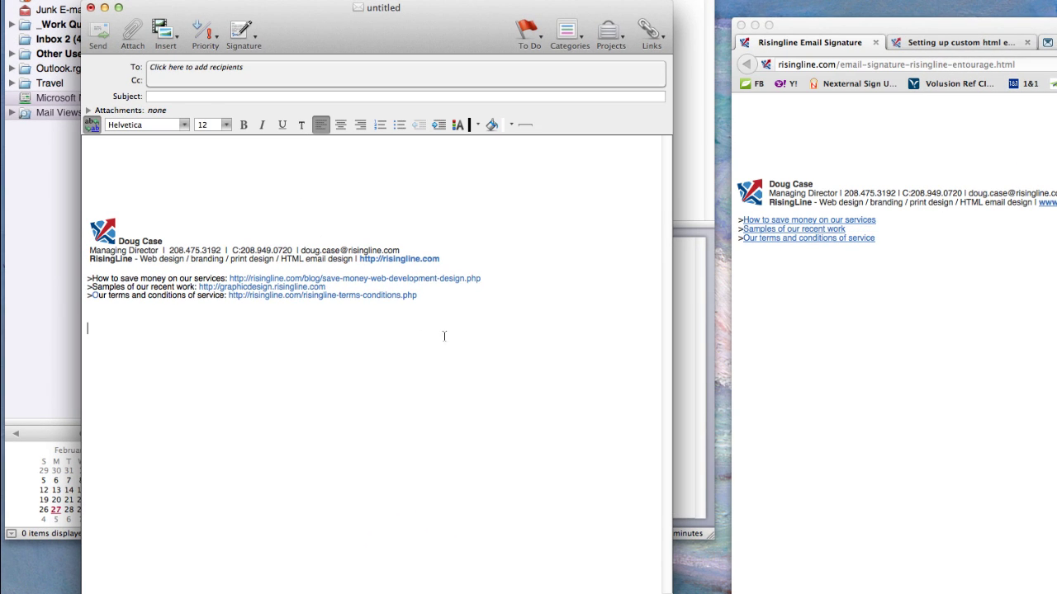
pyautogui.click(173, 155)
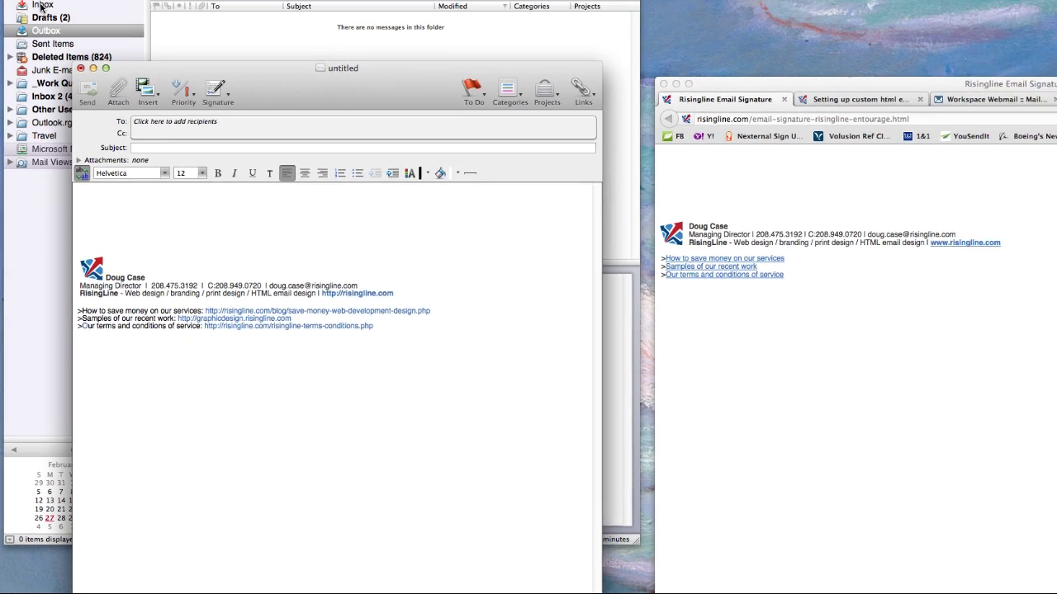
# - Open the "Signature sample" message from the Inbox in its own window and position it beside the browser for comparison
pyautogui.click(90, 8)
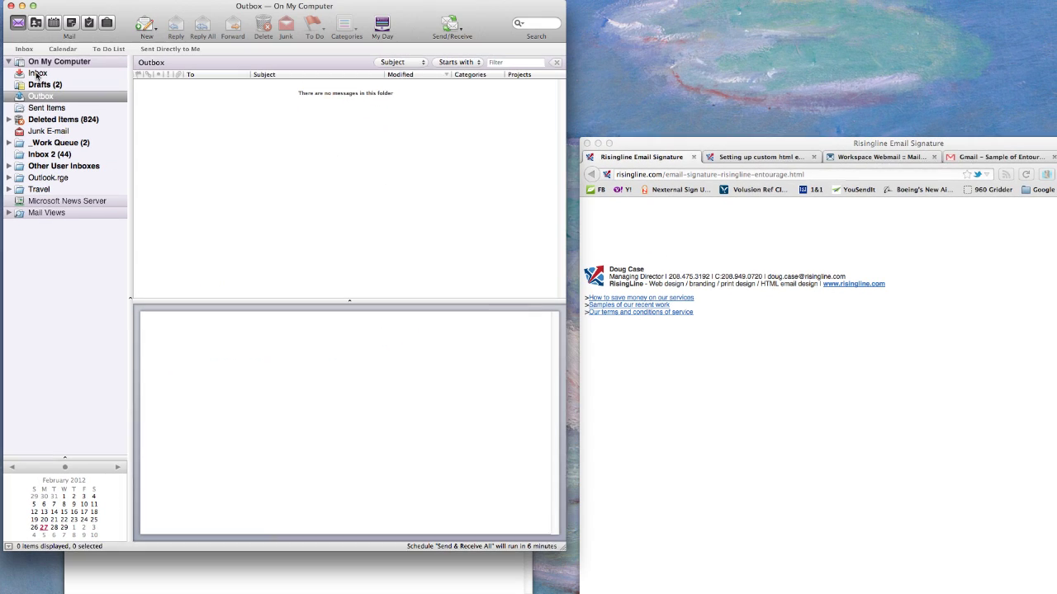
pyautogui.click(41, 84)
pyautogui.doubleClick(290, 93)
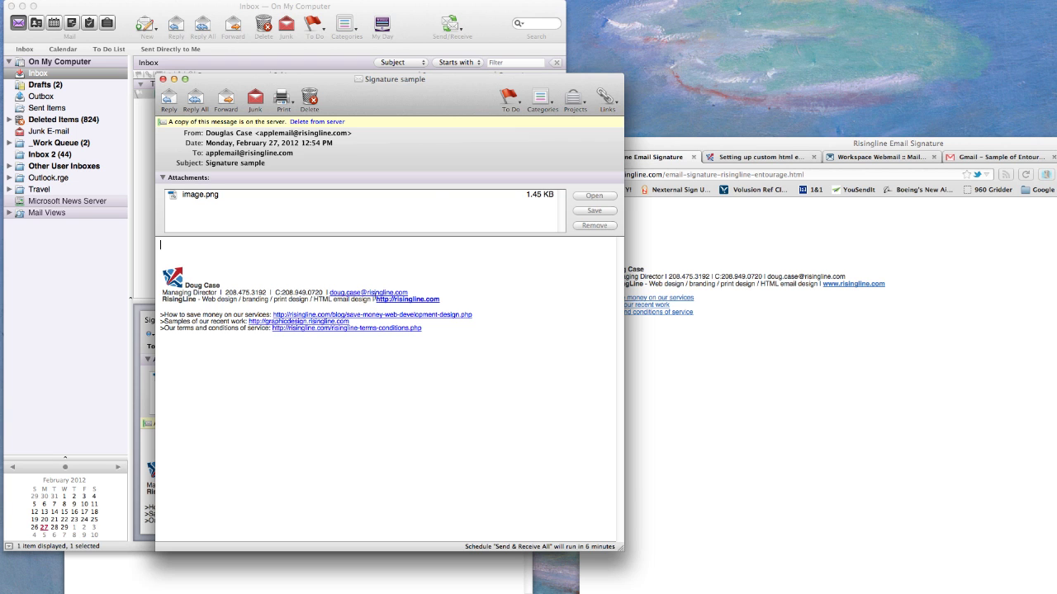
pyautogui.moveTo(427, 104); pyautogui.dragTo(319, 114)
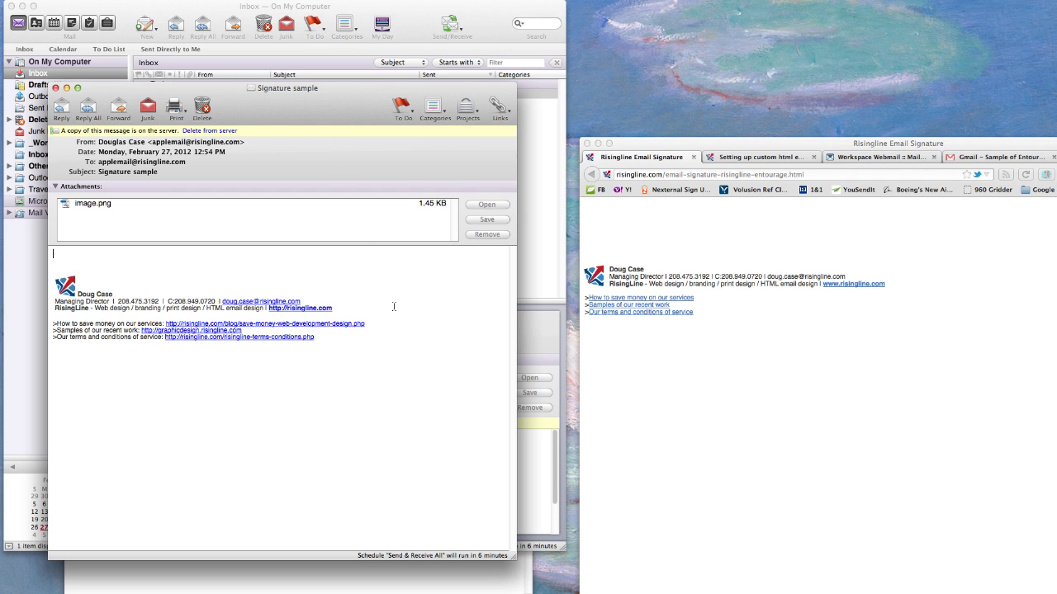
# - Switch to Firefox, check the Entourage signature sample in Workspace Webmail, Gmail and Yahoo Mail, and test its recent-work link
pyautogui.click(707, 148)
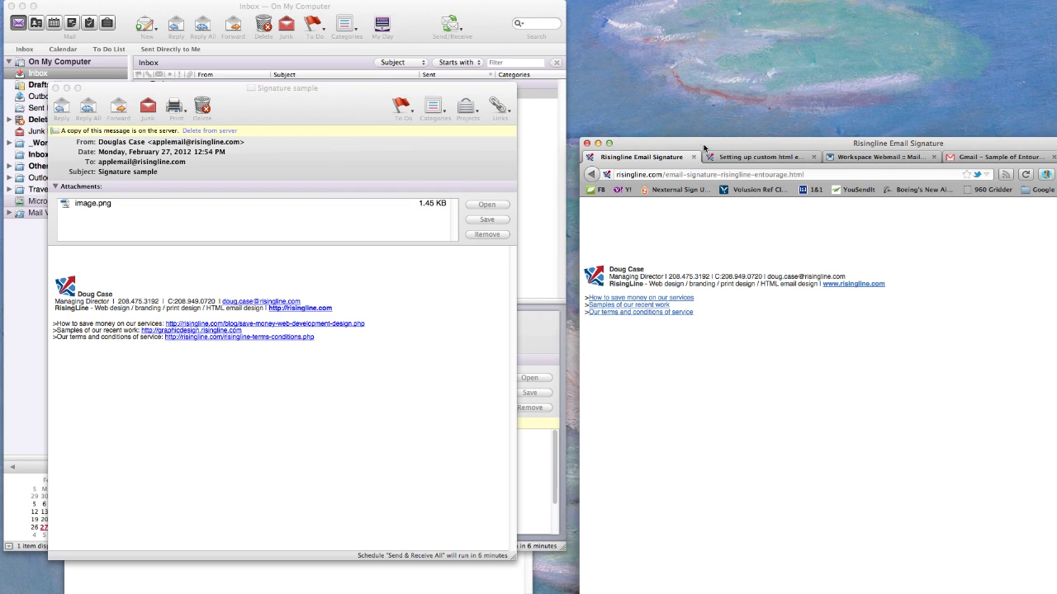
pyautogui.moveTo(707, 148); pyautogui.dragTo(334, 90)
pyautogui.click(483, 99)
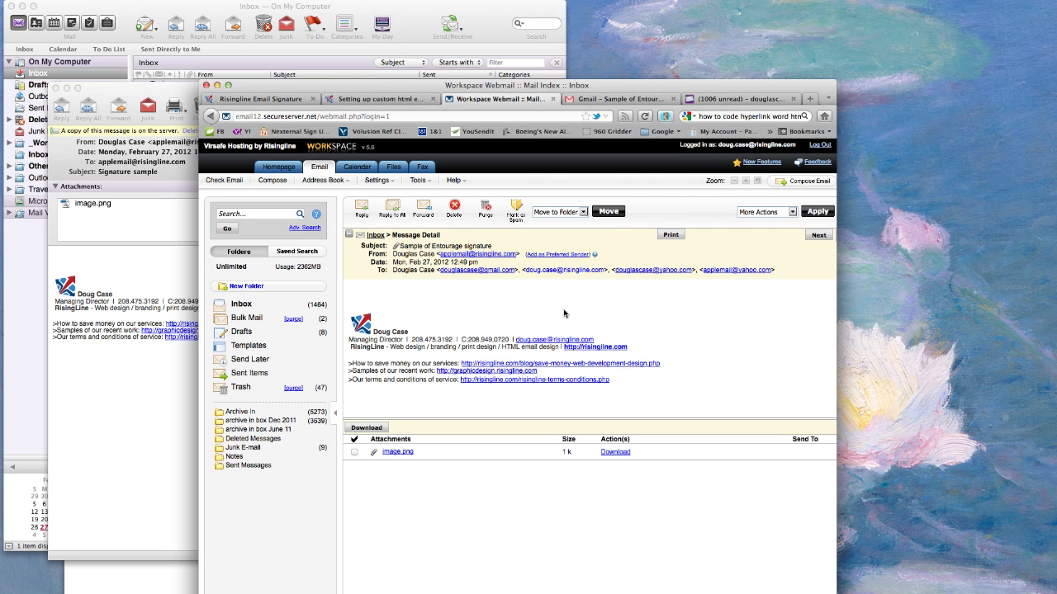
pyautogui.click(607, 100)
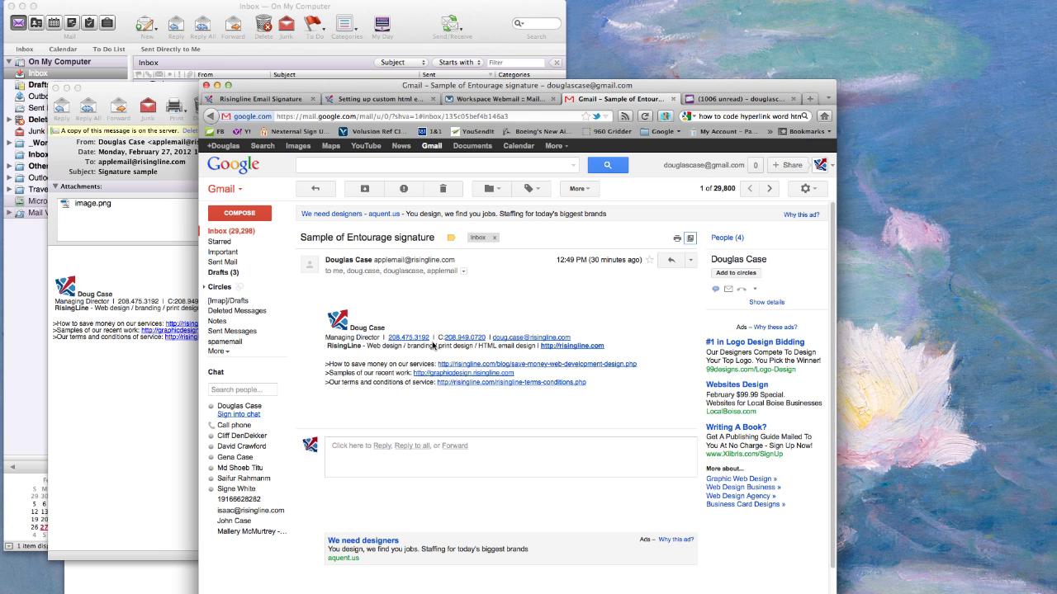
pyautogui.click(722, 103)
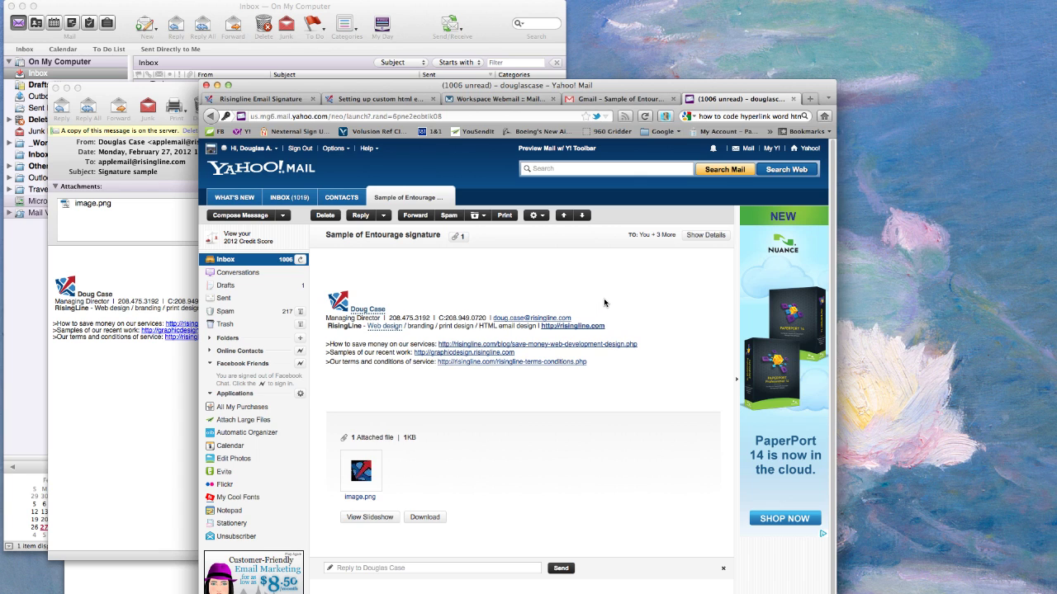
pyautogui.click(492, 354)
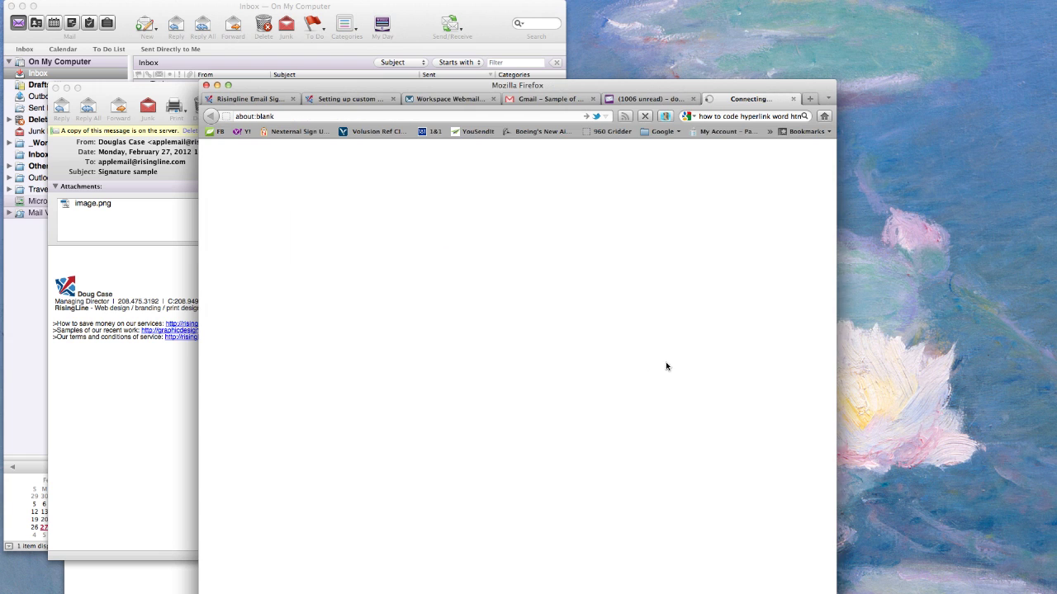
# - Return the browser to the Risingline Email Signature page and close the "Signature sample" message window, leaving the Inbox and browser windows apart
pyautogui.click(270, 99)
pyautogui.moveTo(267, 90)
pyautogui.mouseDown()
pyautogui.moveTo(718, 92)
pyautogui.moveTo(791, 106)
pyautogui.mouseUp()
pyautogui.click(264, 121)
pyautogui.click(56, 88)
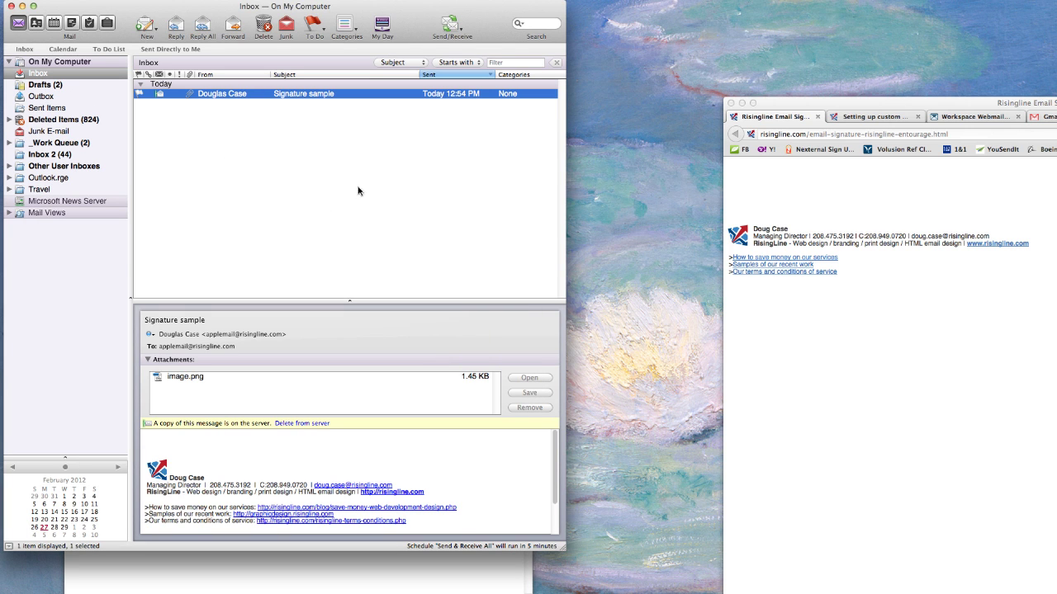
pyautogui.moveTo(120, 12); pyautogui.dragTo(237, 51)
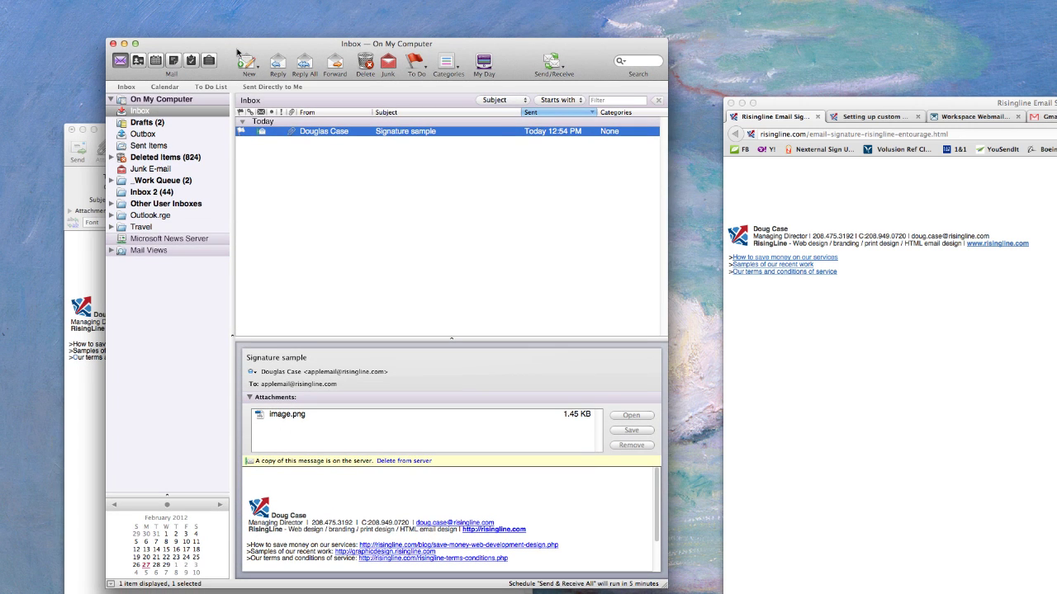